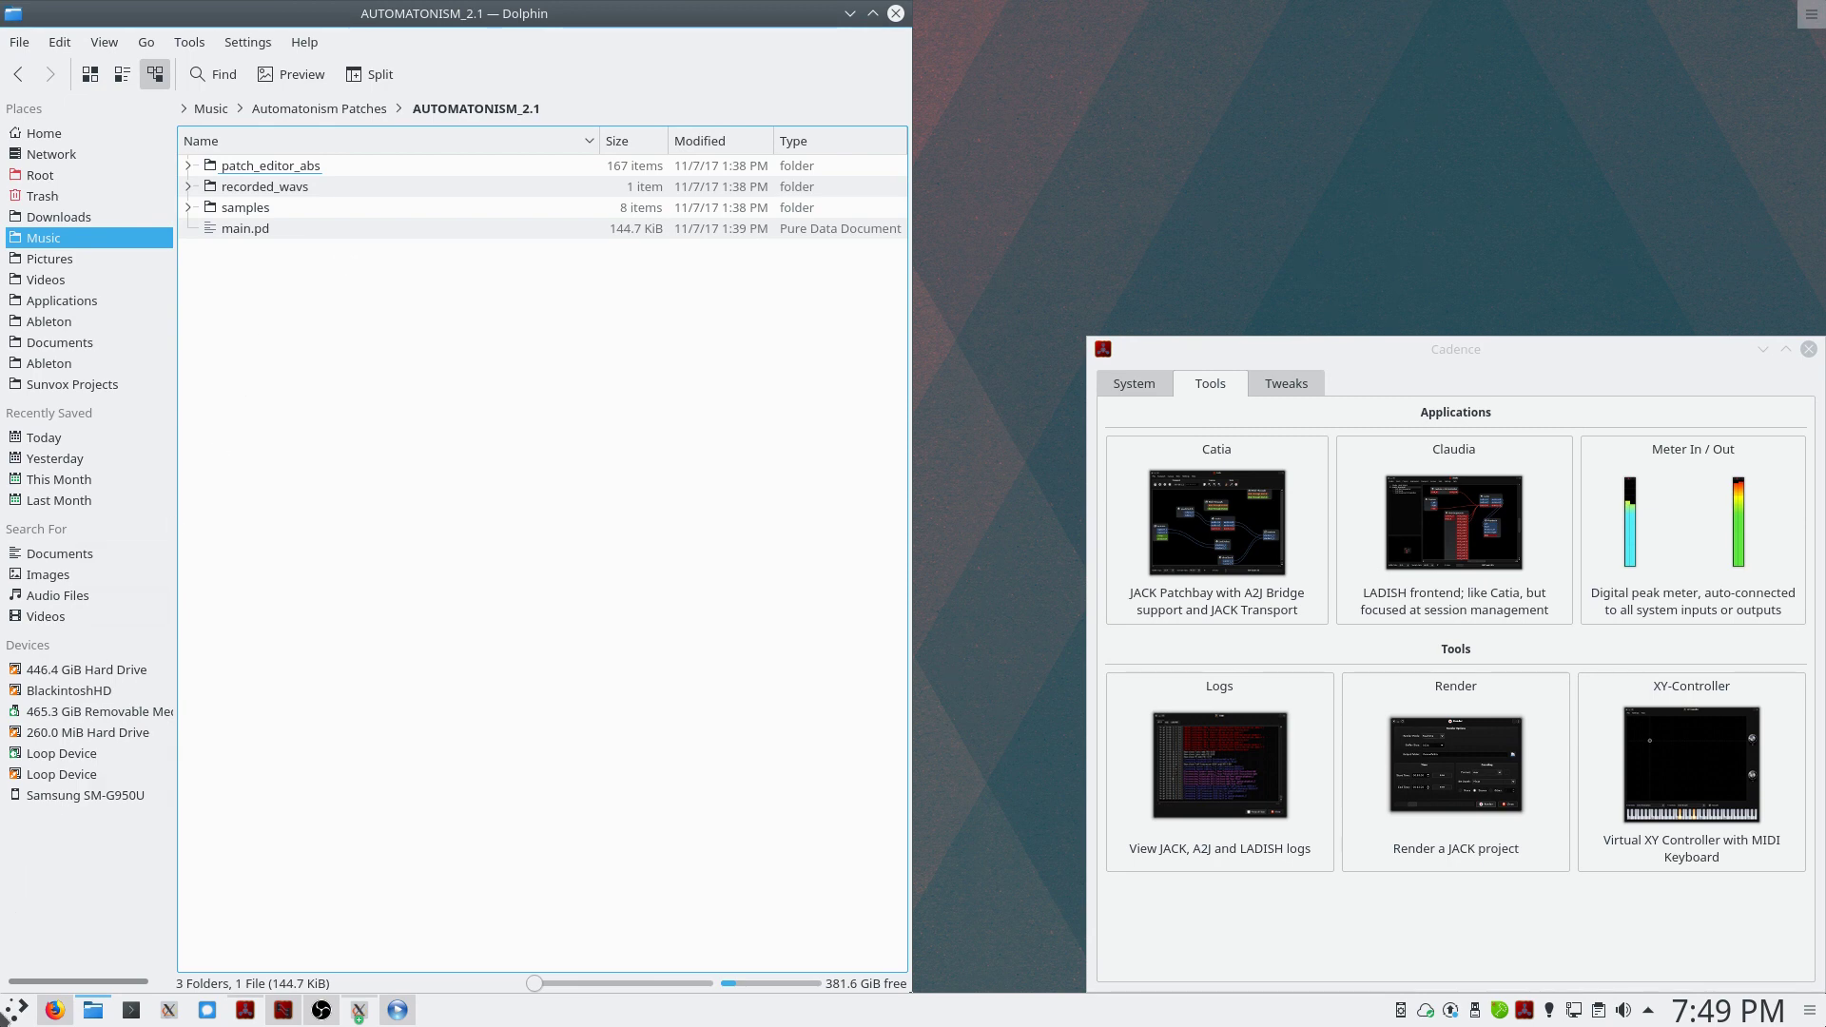
Step: Bring the Automatonism software page with the Automatonism_2.1.zip download link to the front
left_click(53, 1014)
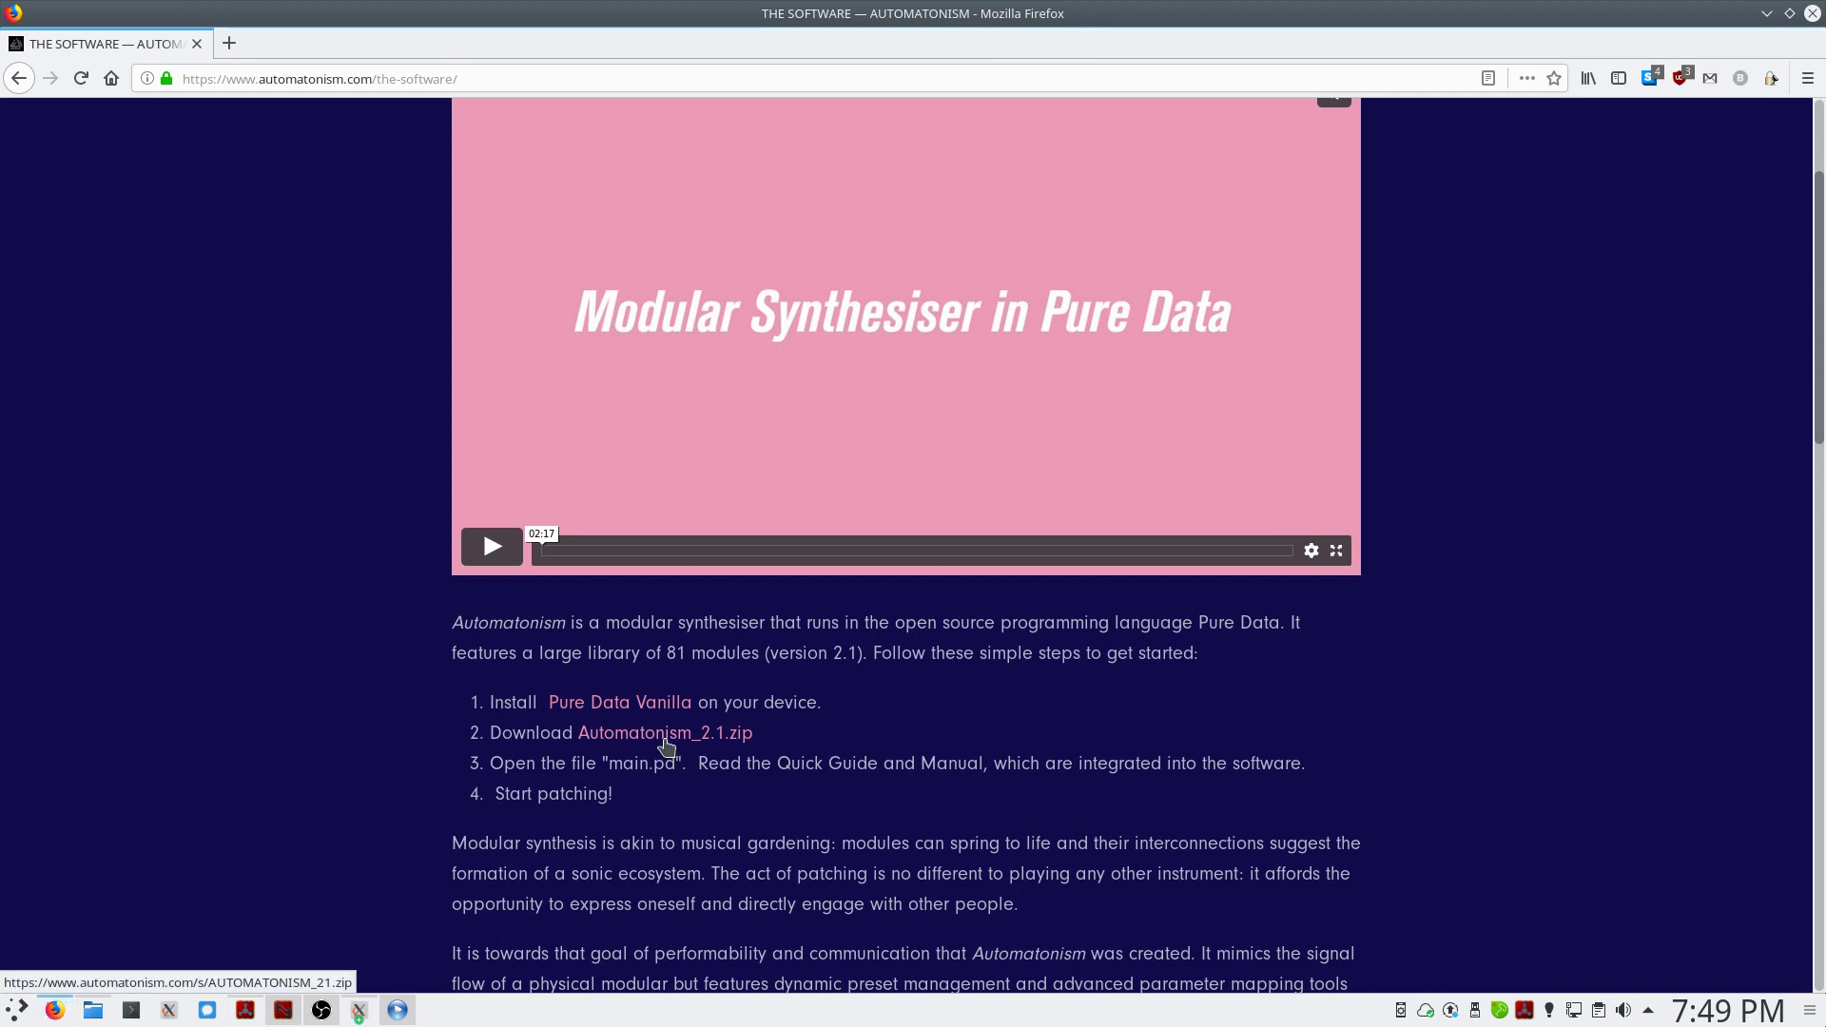
Step: Minimize Firefox to reveal the AUTOMATONISM_2.1 folder listing in Dolphin
left_click(1767, 14)
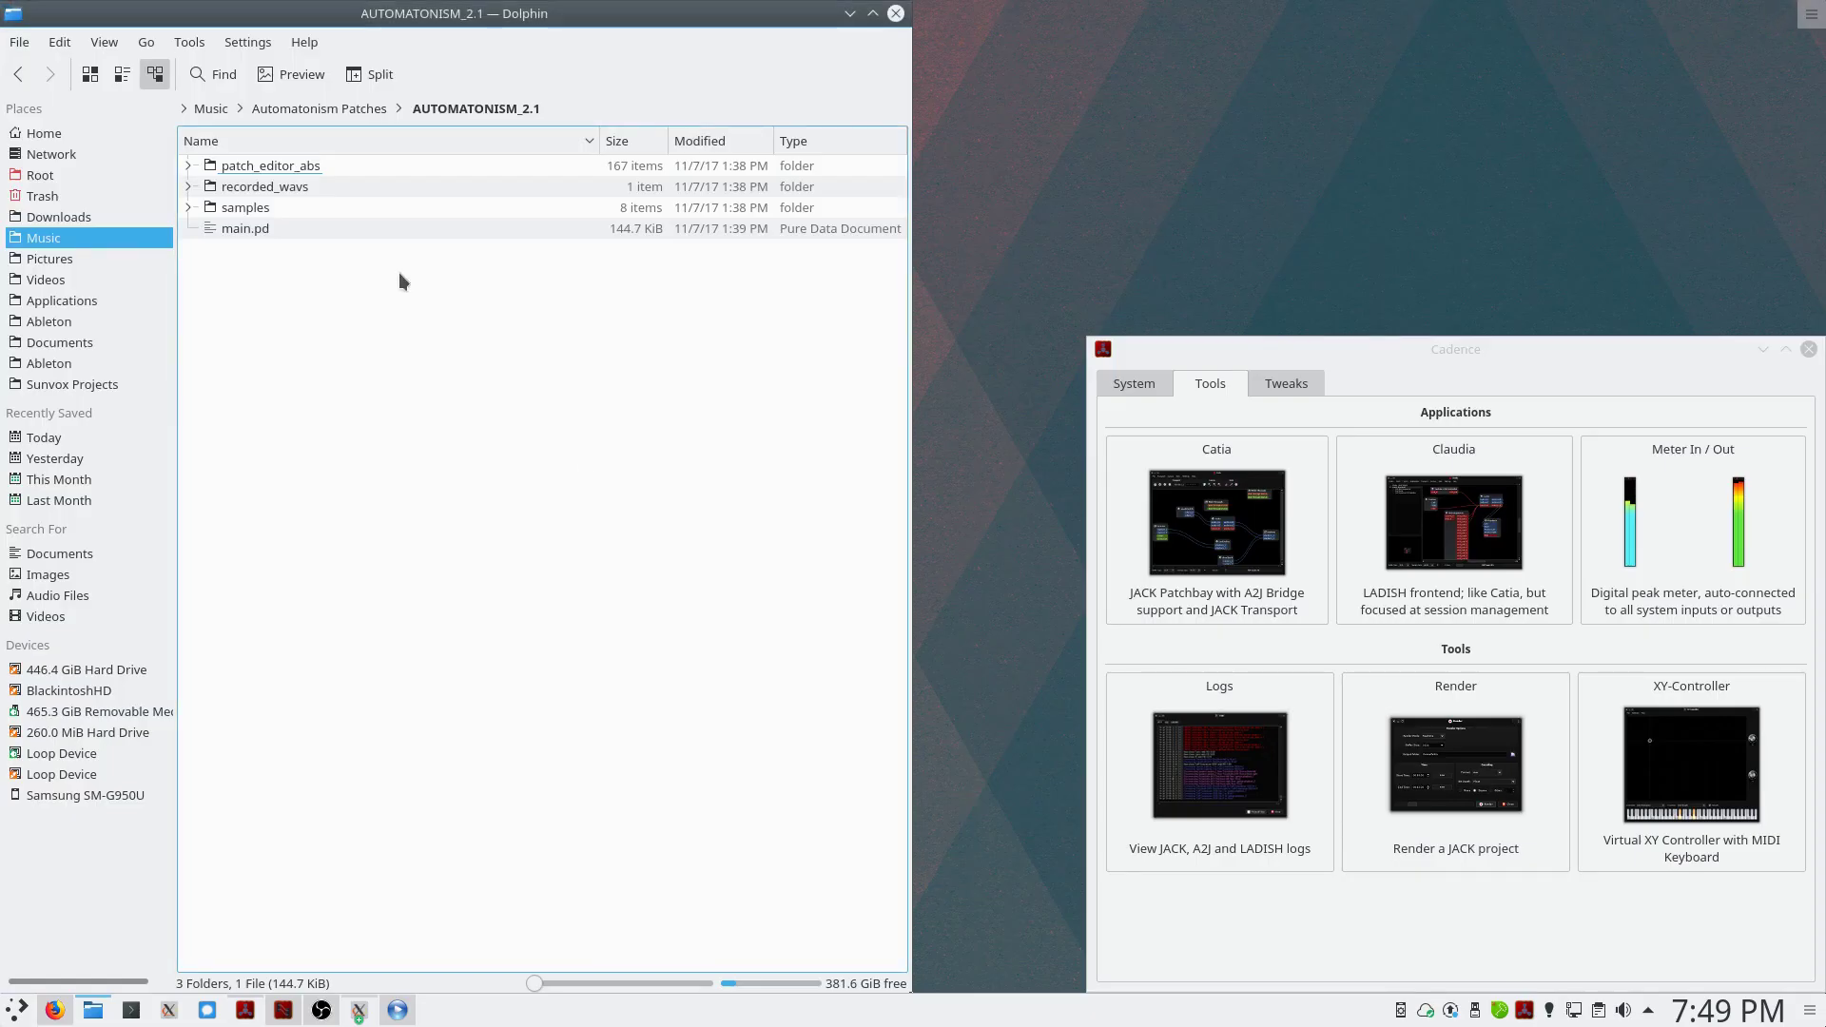
Step: Browse into AUTOMATONISM_2.1 and return to the Automatonism Patches folder
left_click(333, 110)
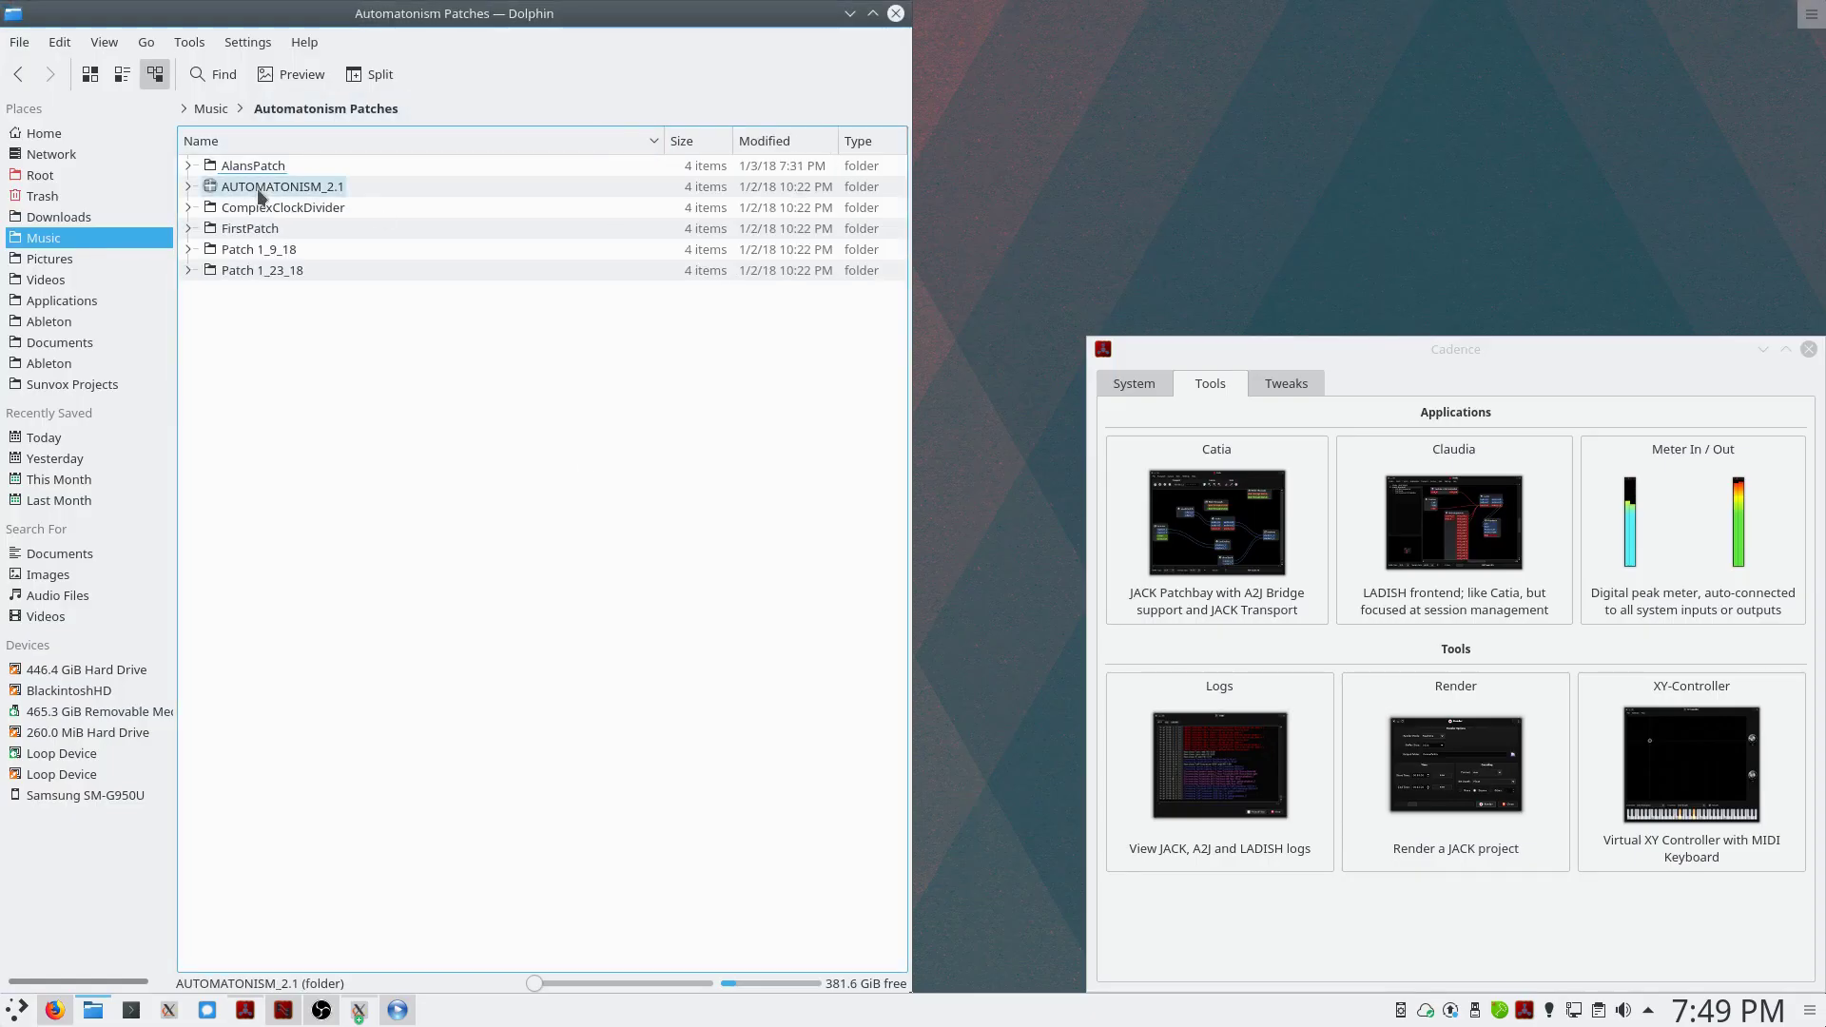
left_click(258, 189)
mouse_move(245, 228)
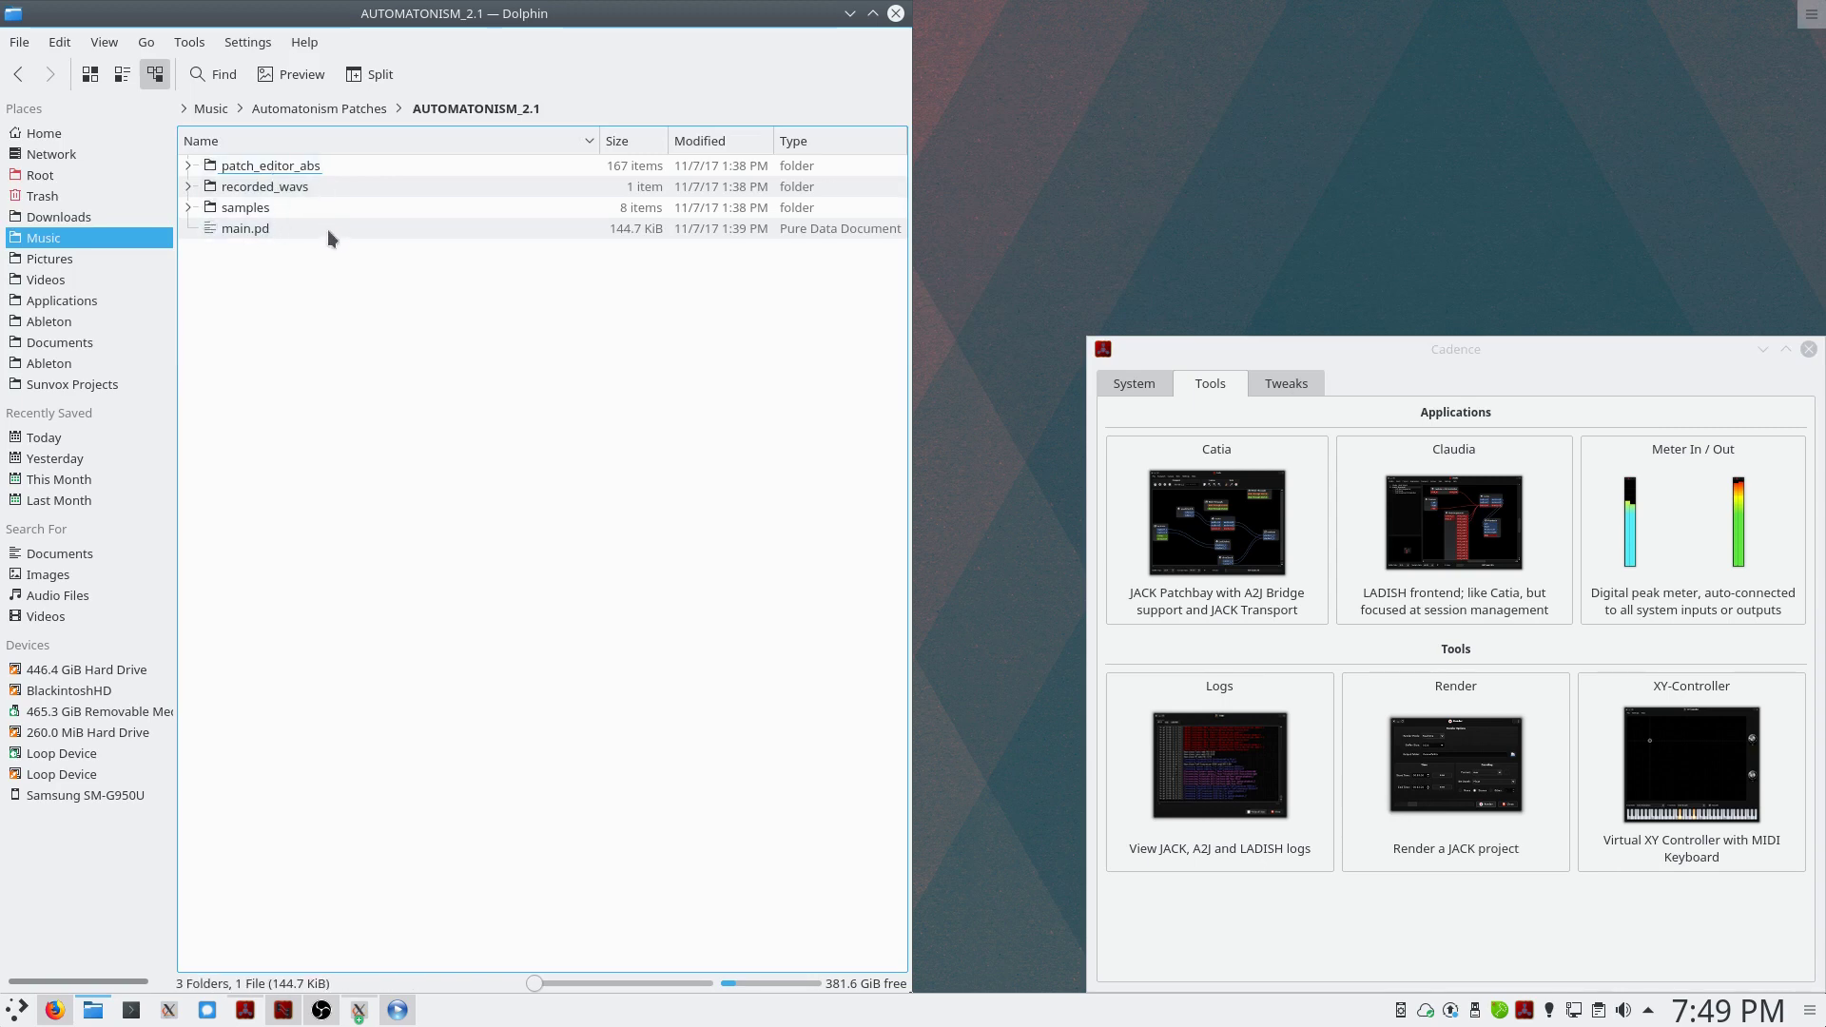
left_click(340, 112)
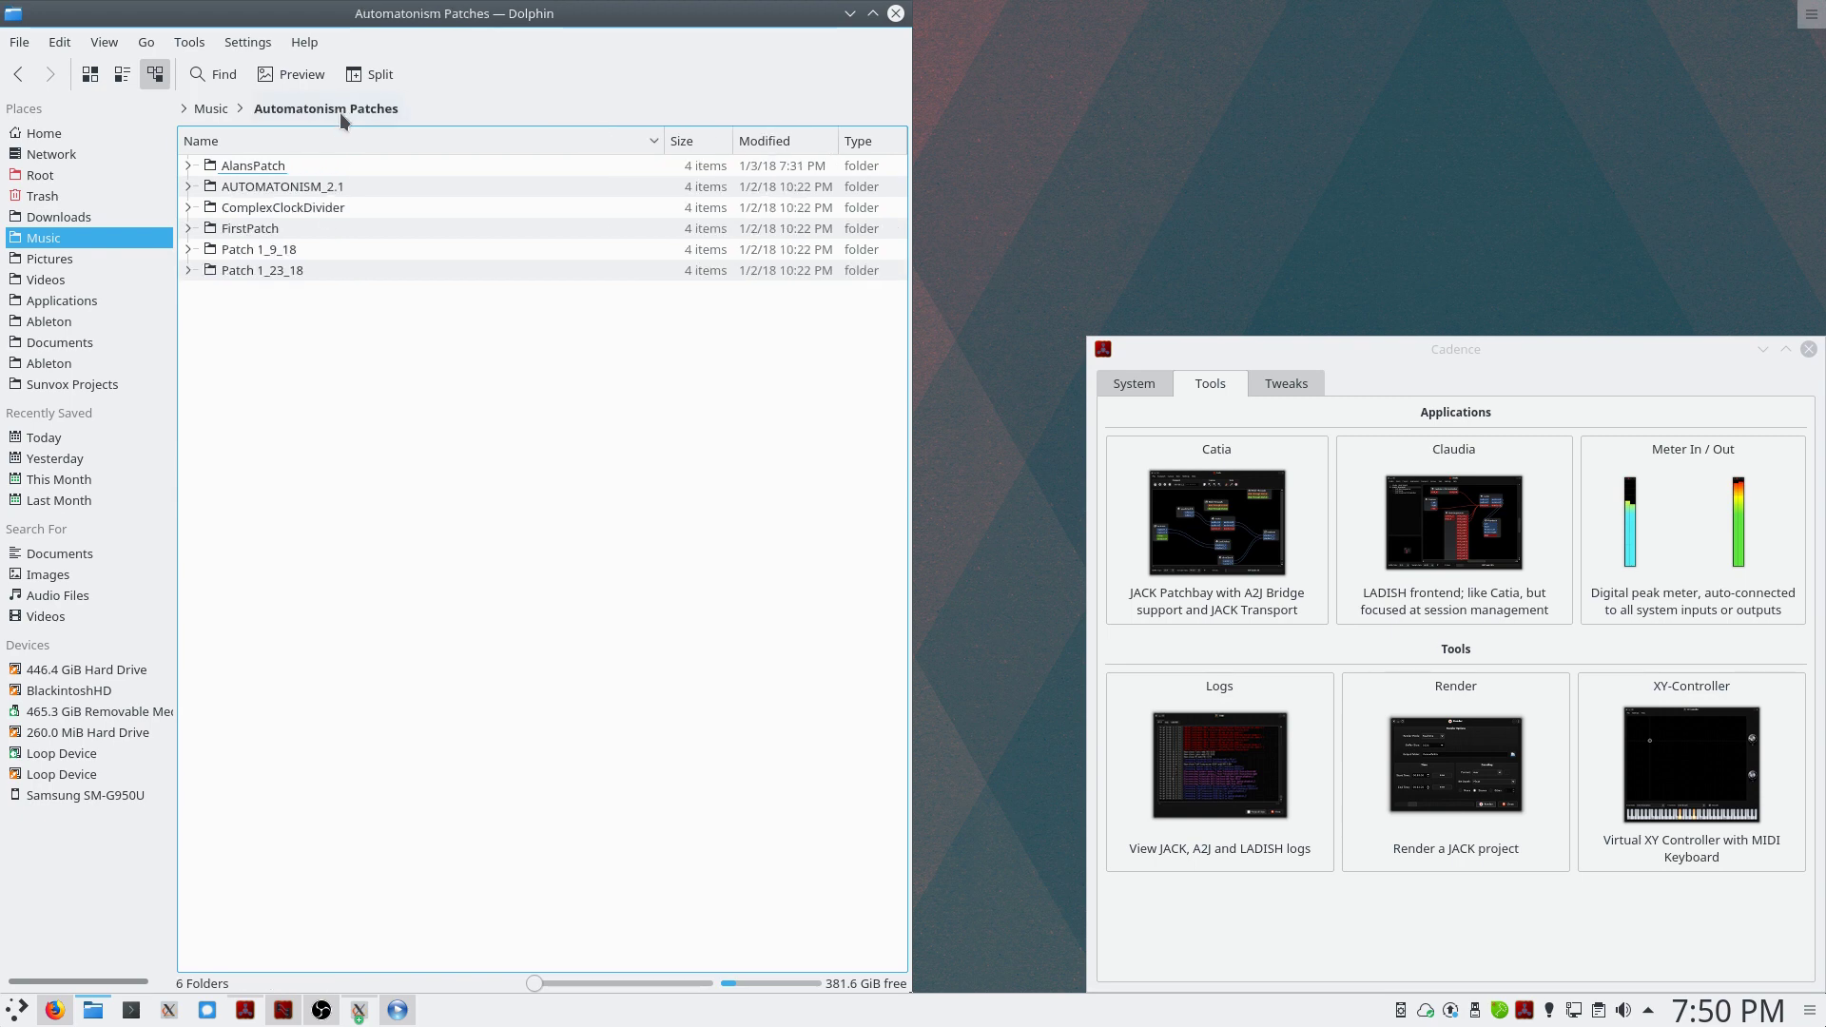
Step: Duplicate AUTOMATONISM_2.1 as 'TutorialProject' in Automatonism Patches and open the copy
right_click(295, 190)
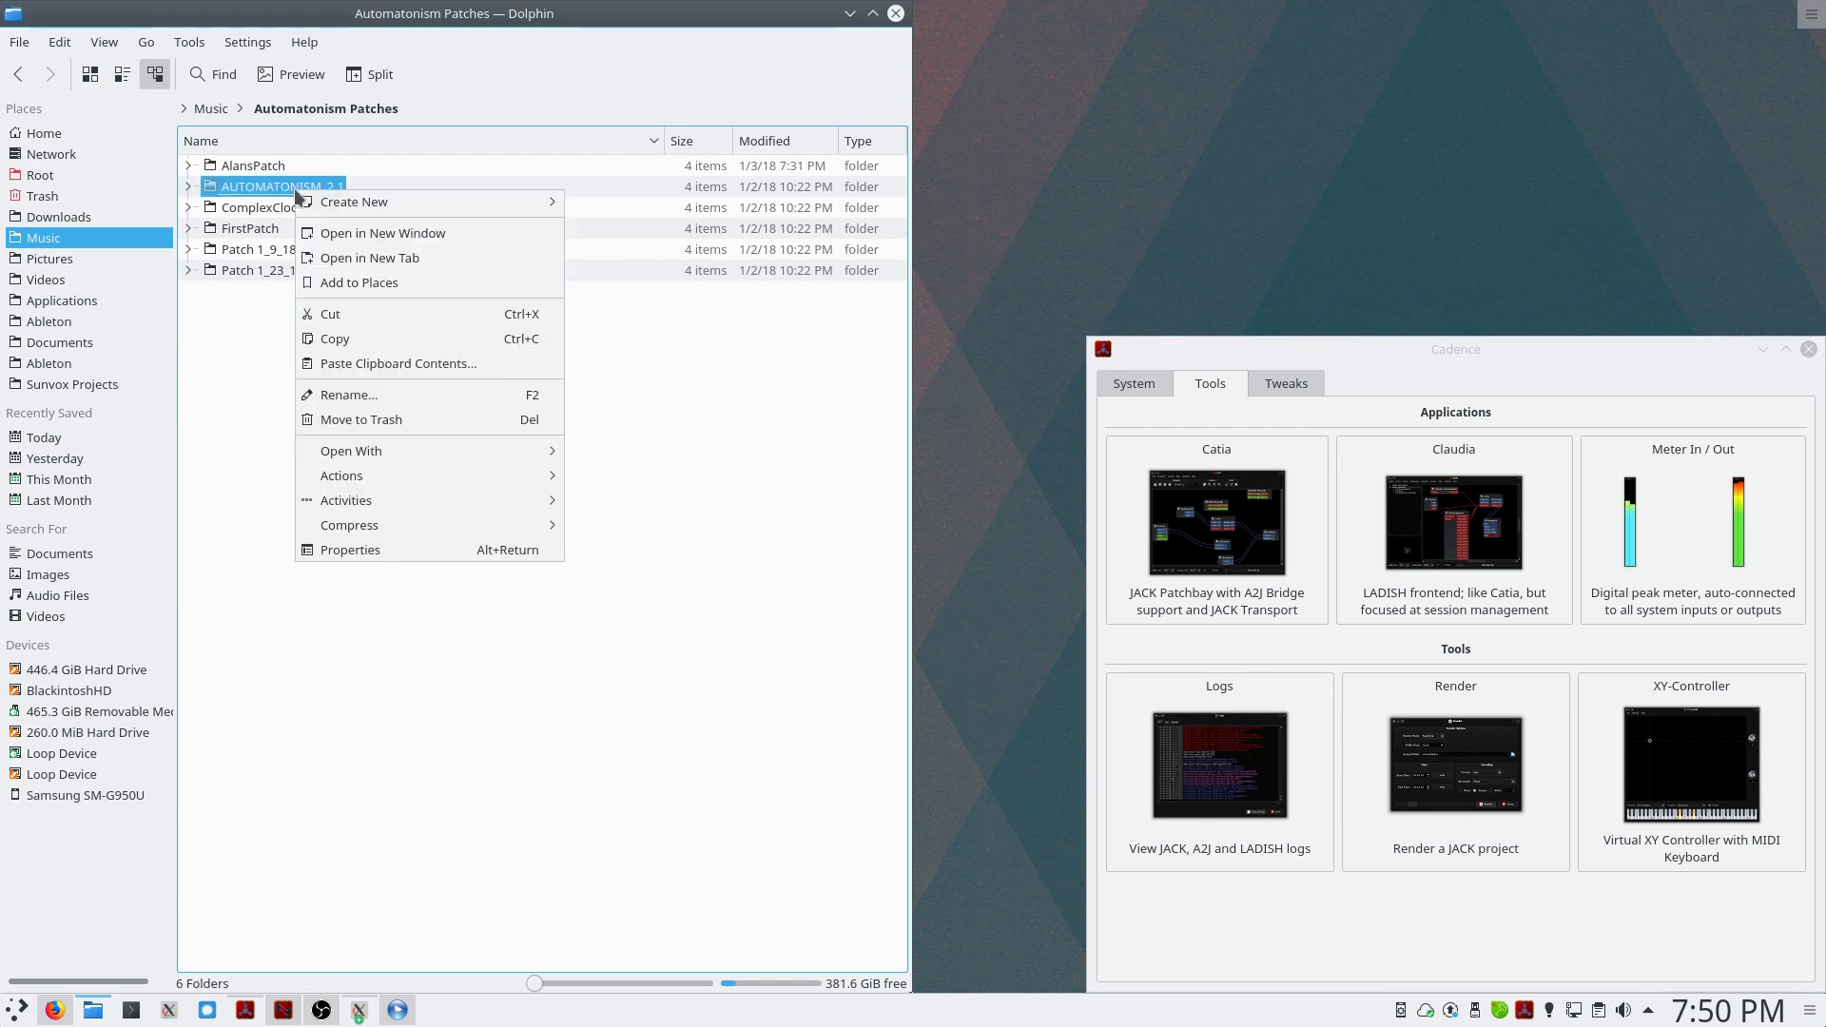
left_click(392, 338)
right_click(363, 420)
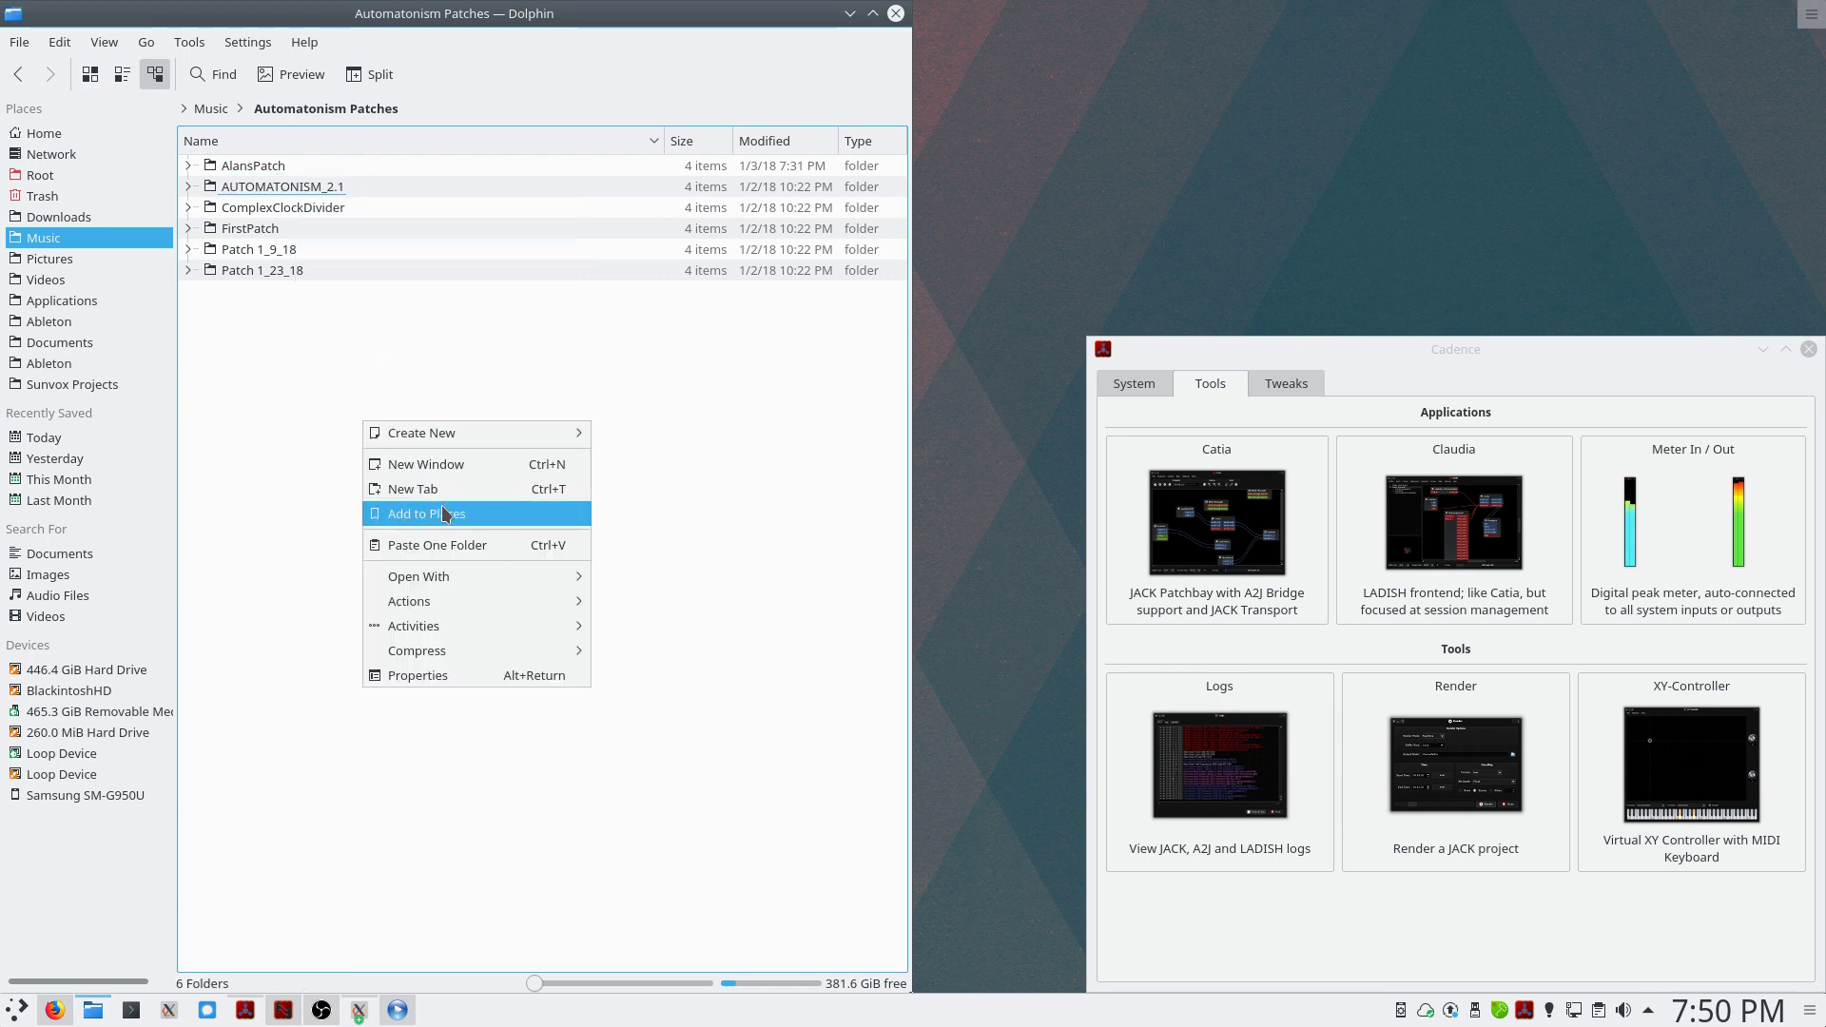
left_click(438, 547)
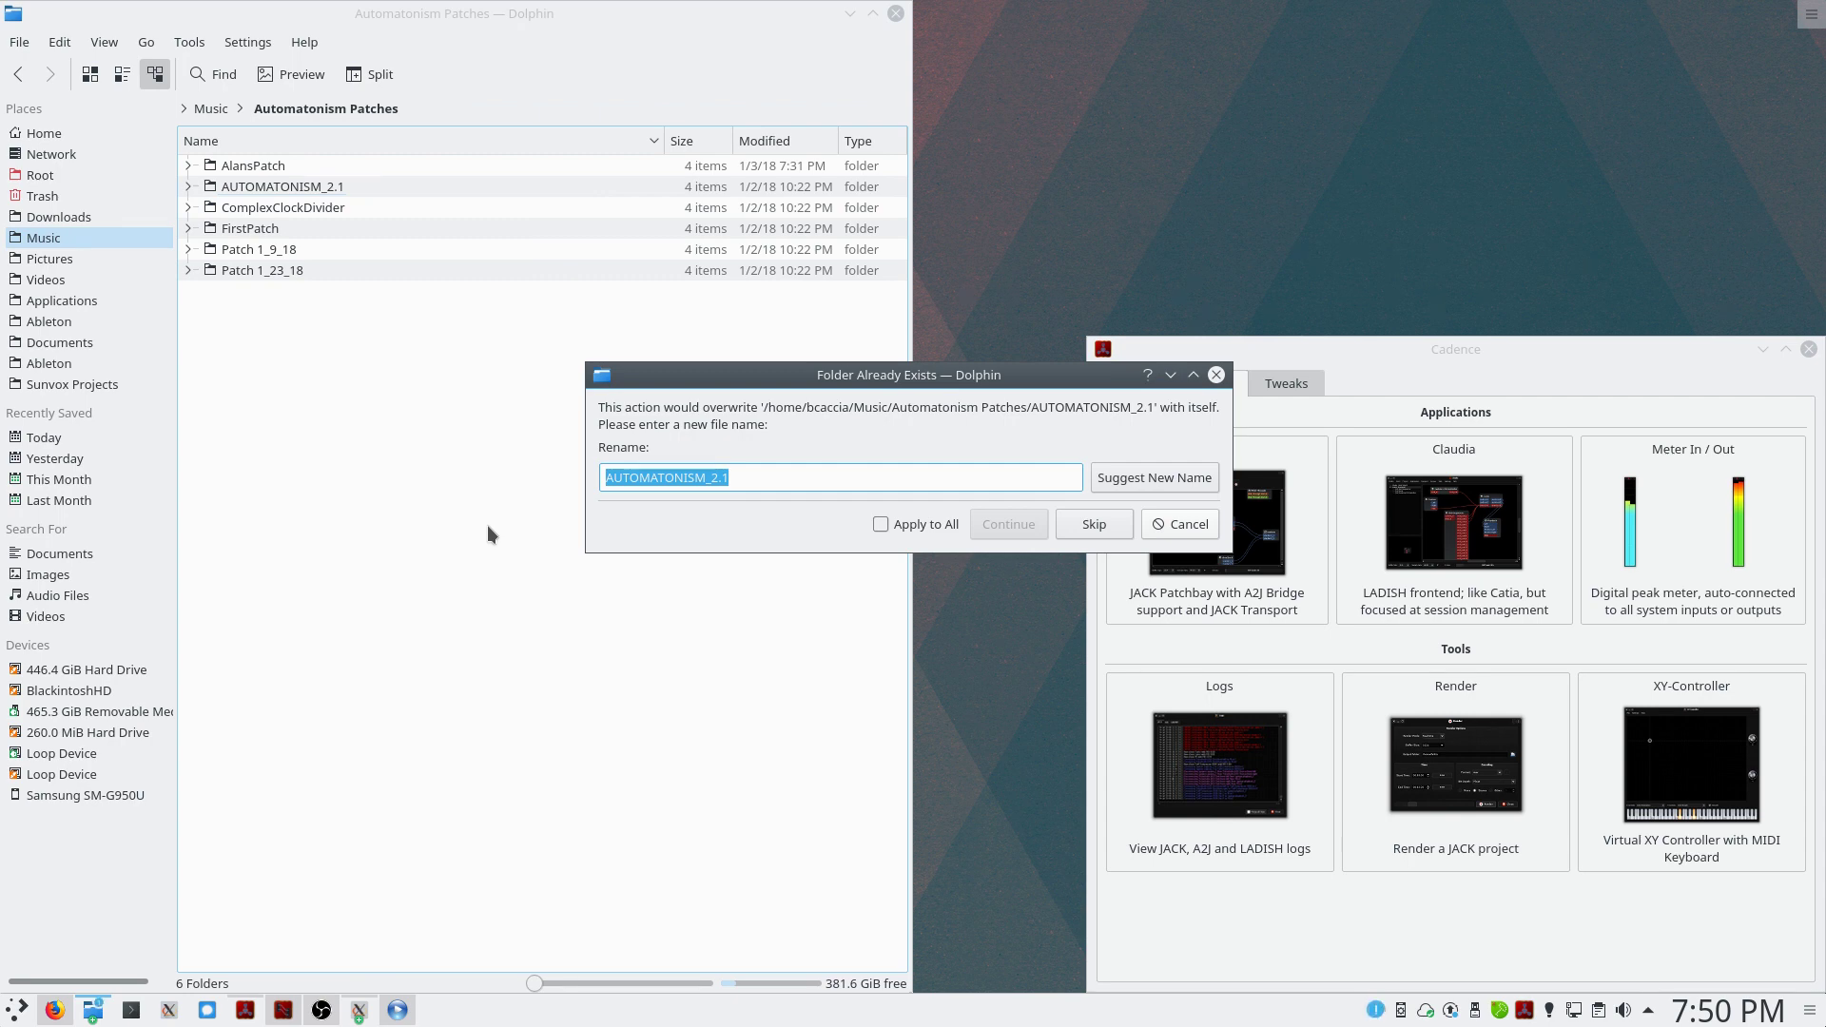
type("Tutorial")
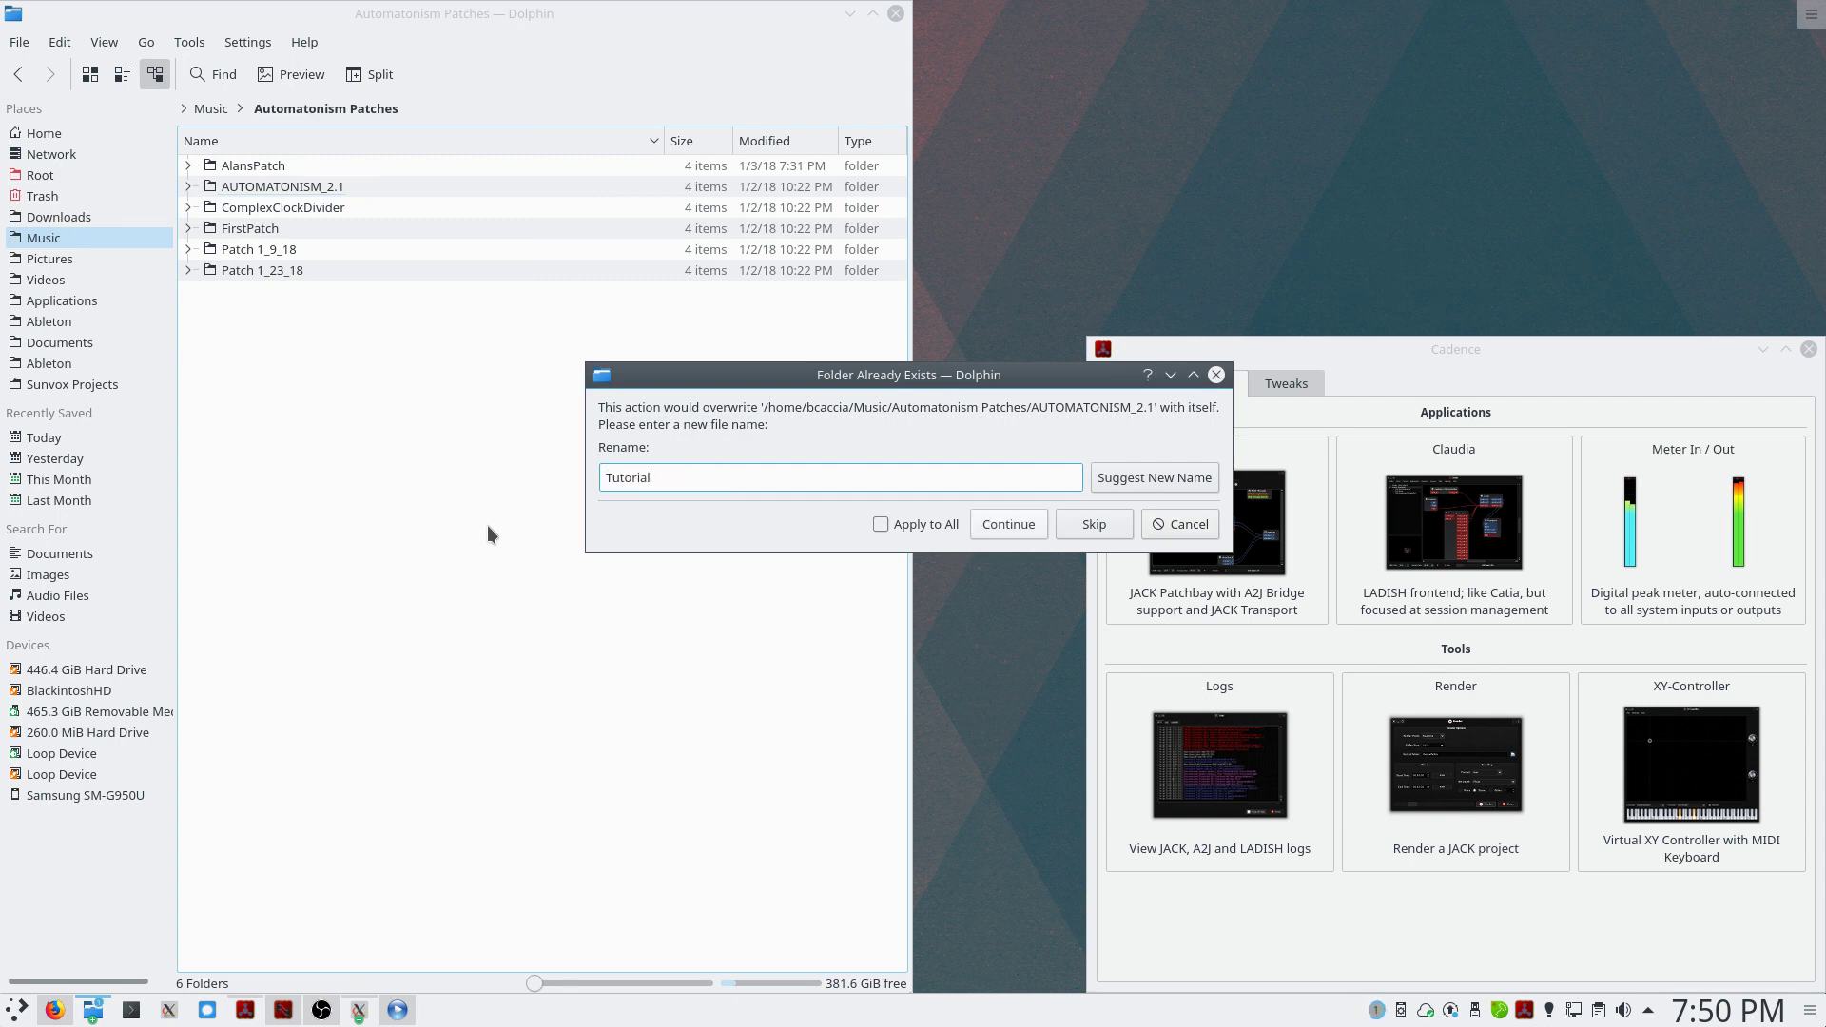
type("Project")
key("Return")
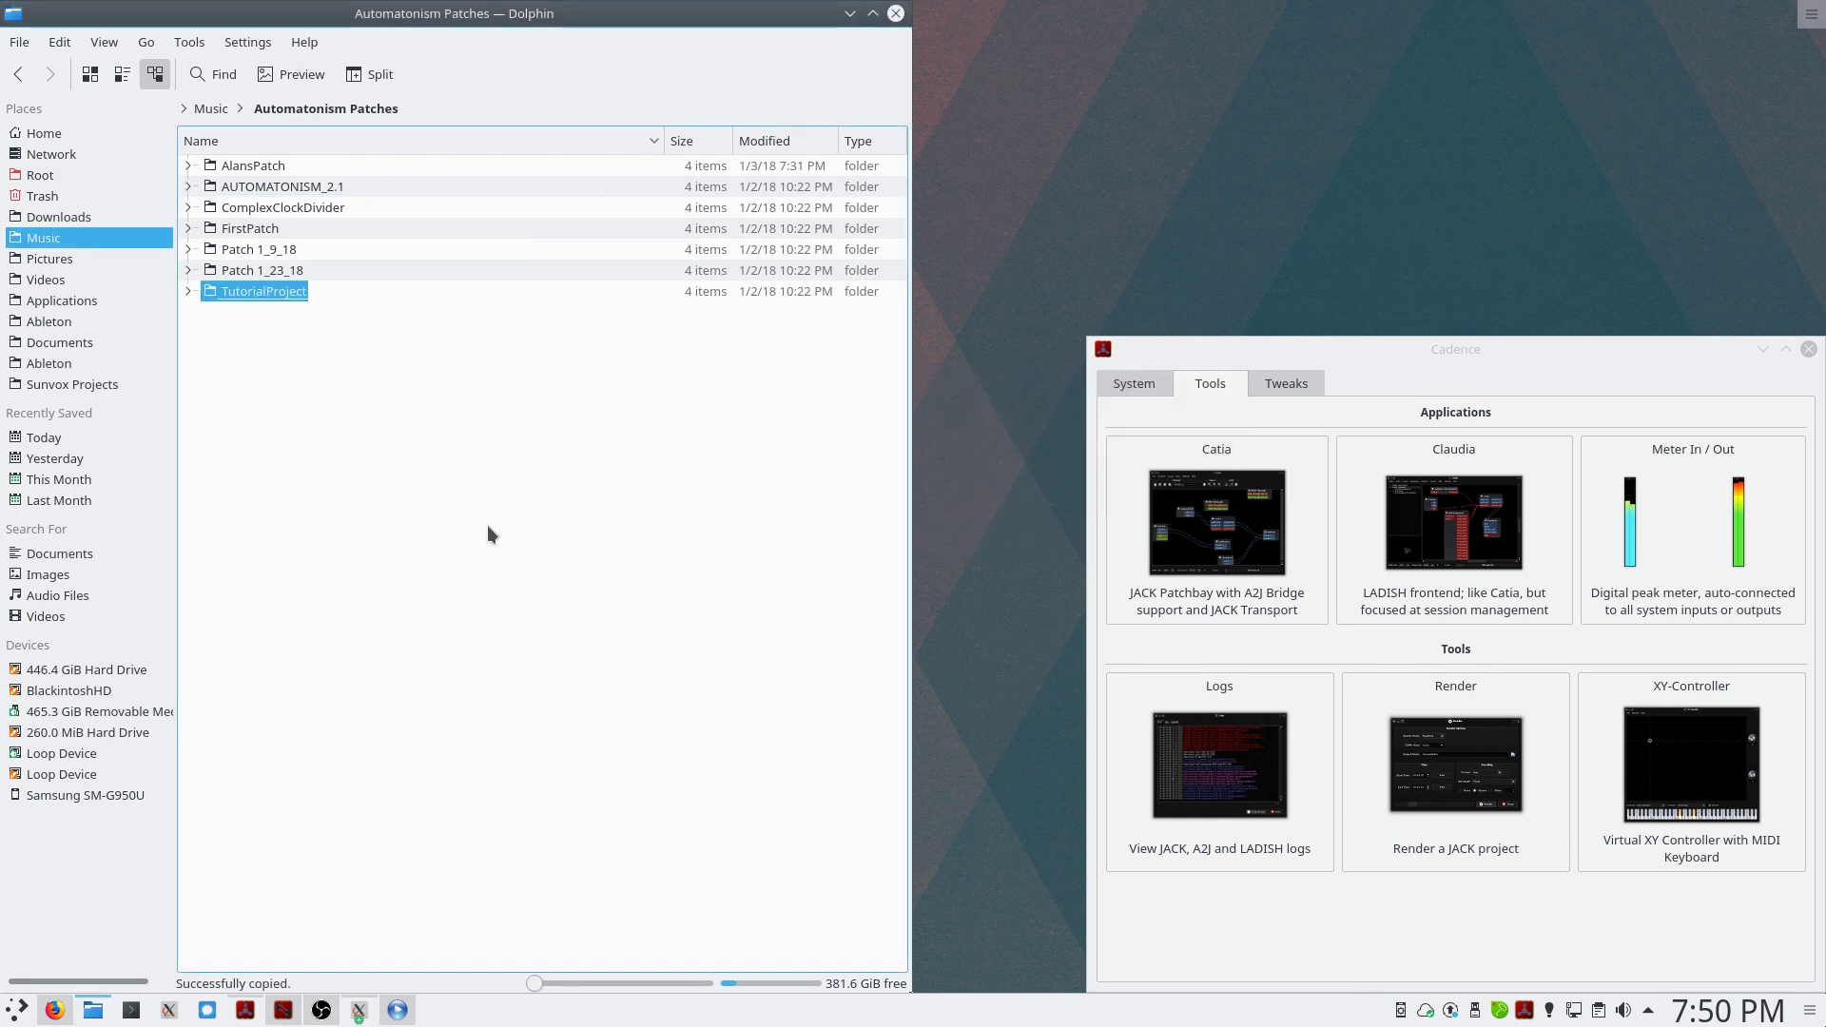
left_click(244, 297)
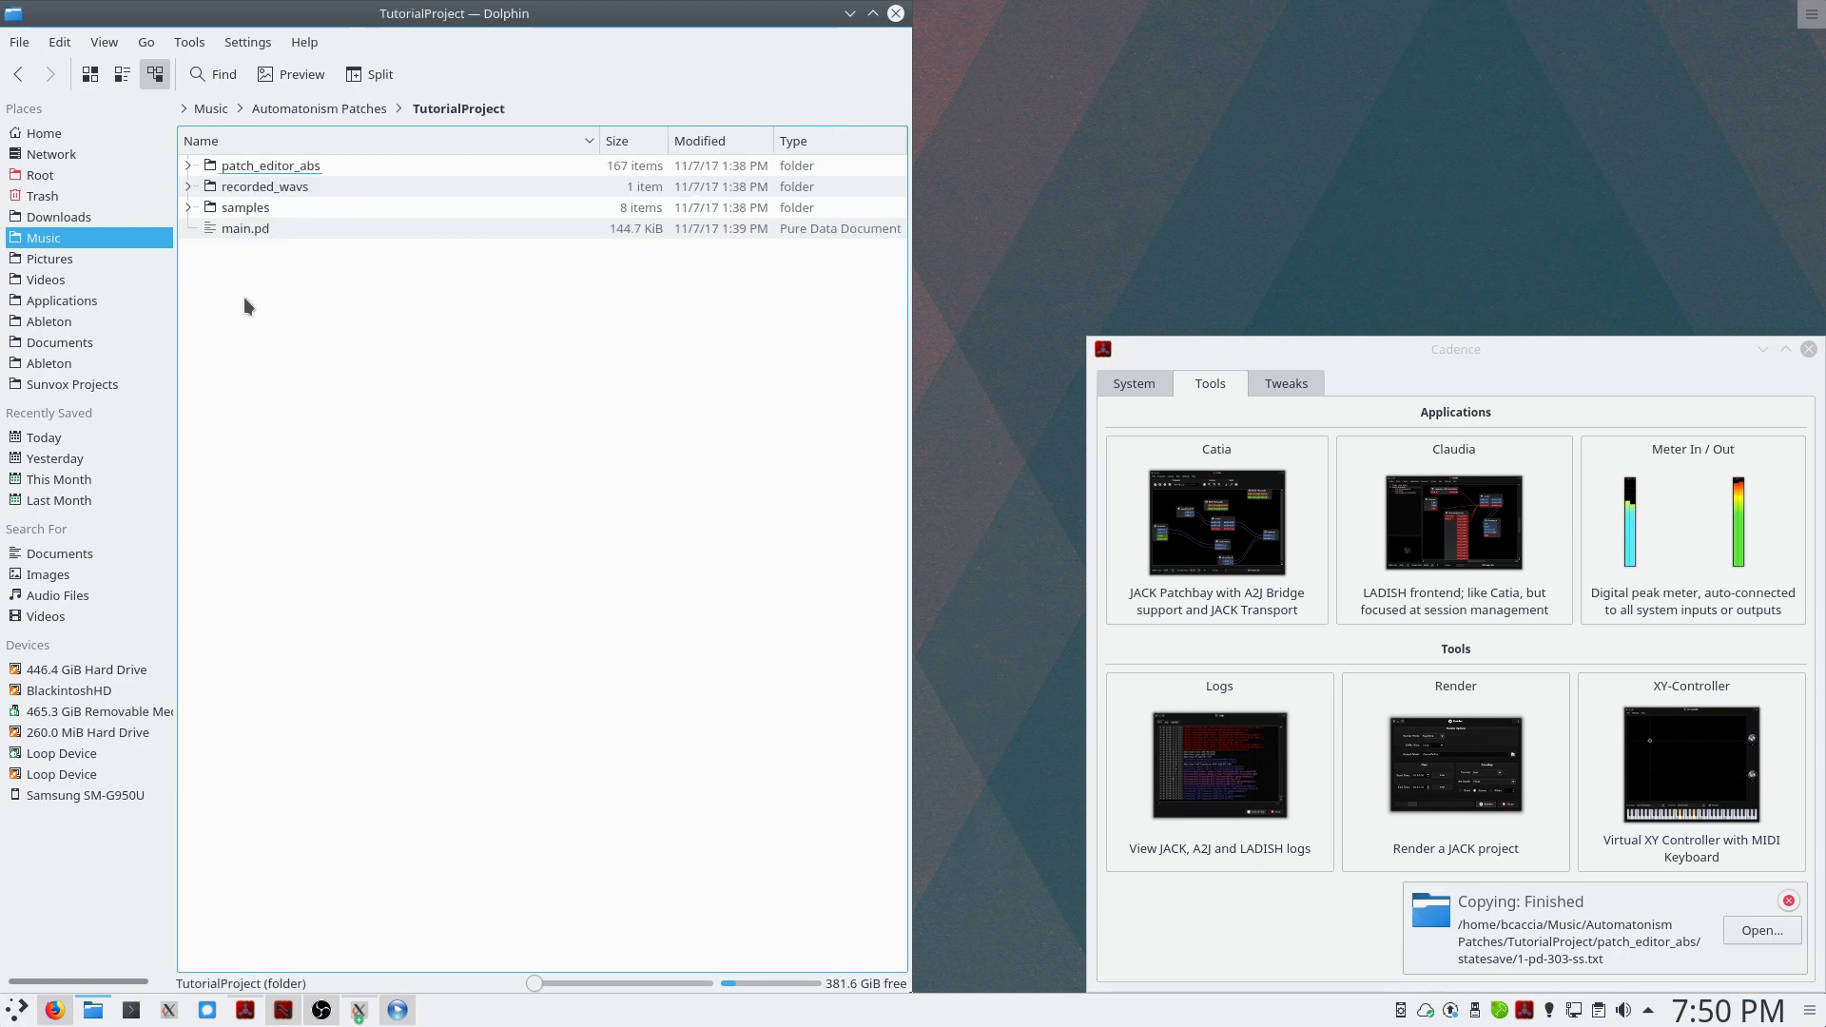
Step: Open TutorialProject's main.pd full-screen with the modules list shown over it
left_click(254, 231)
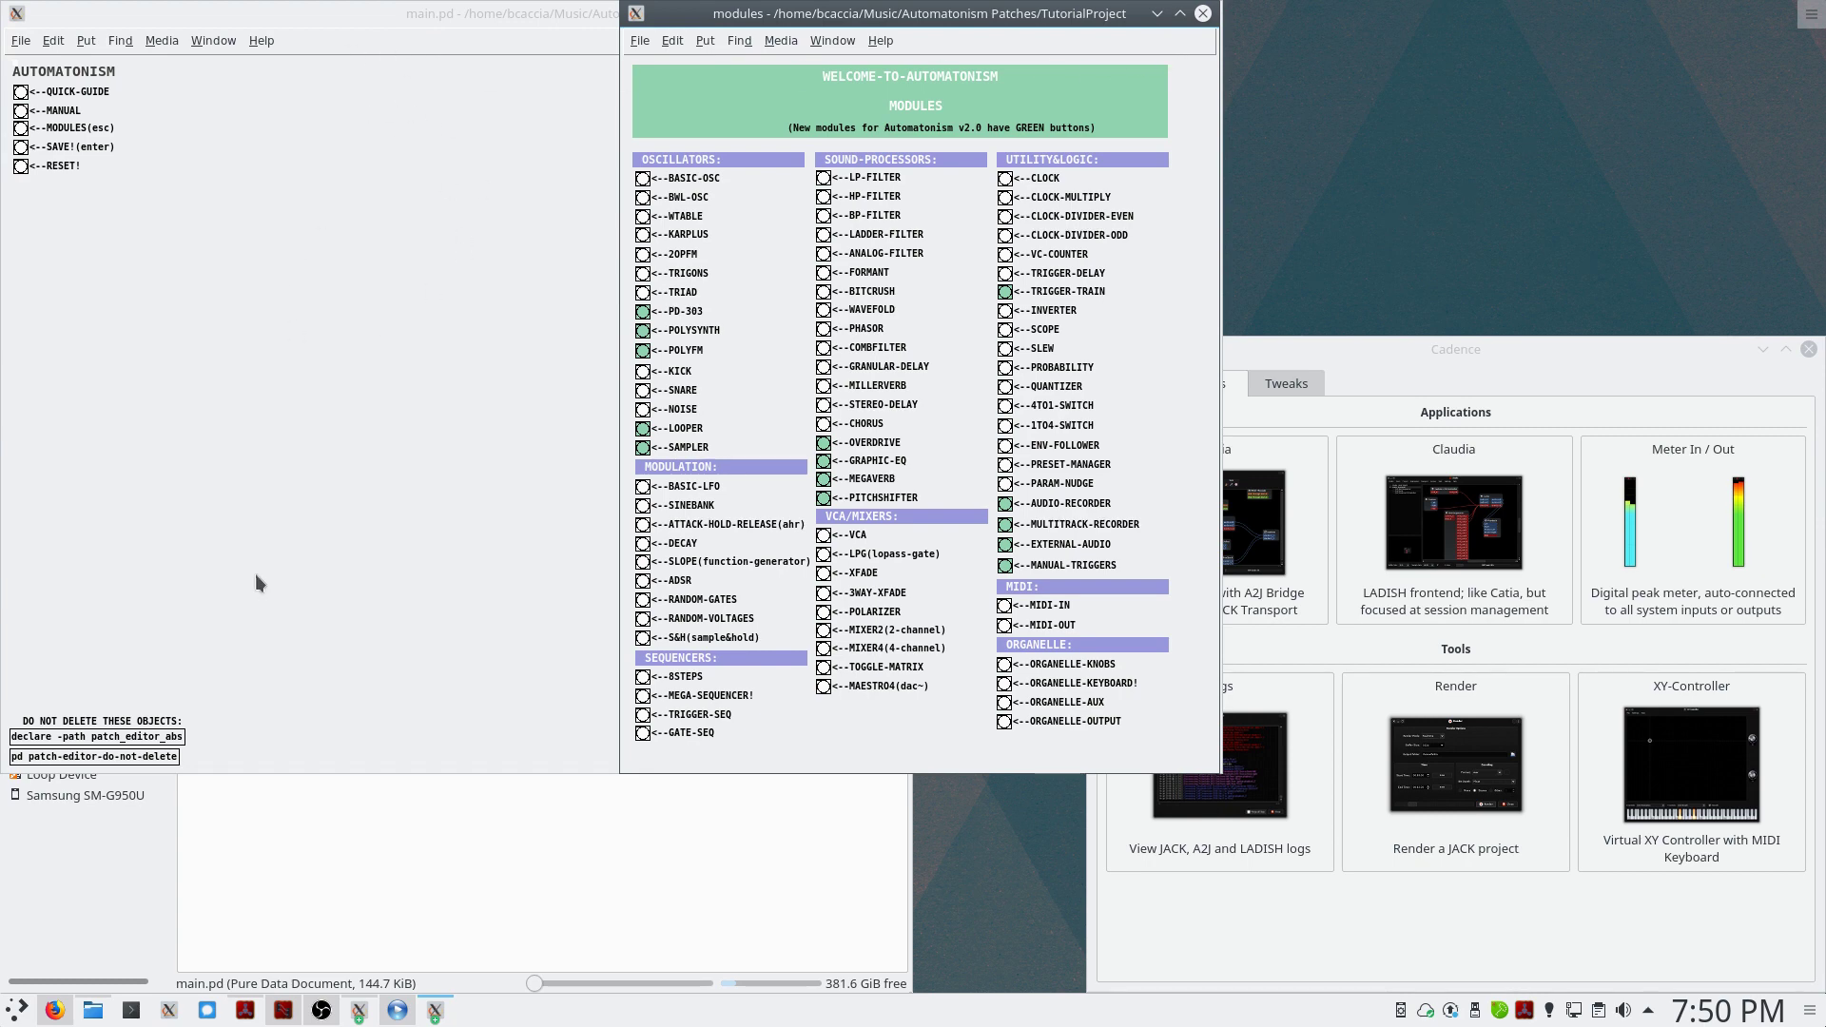
key("Escape")
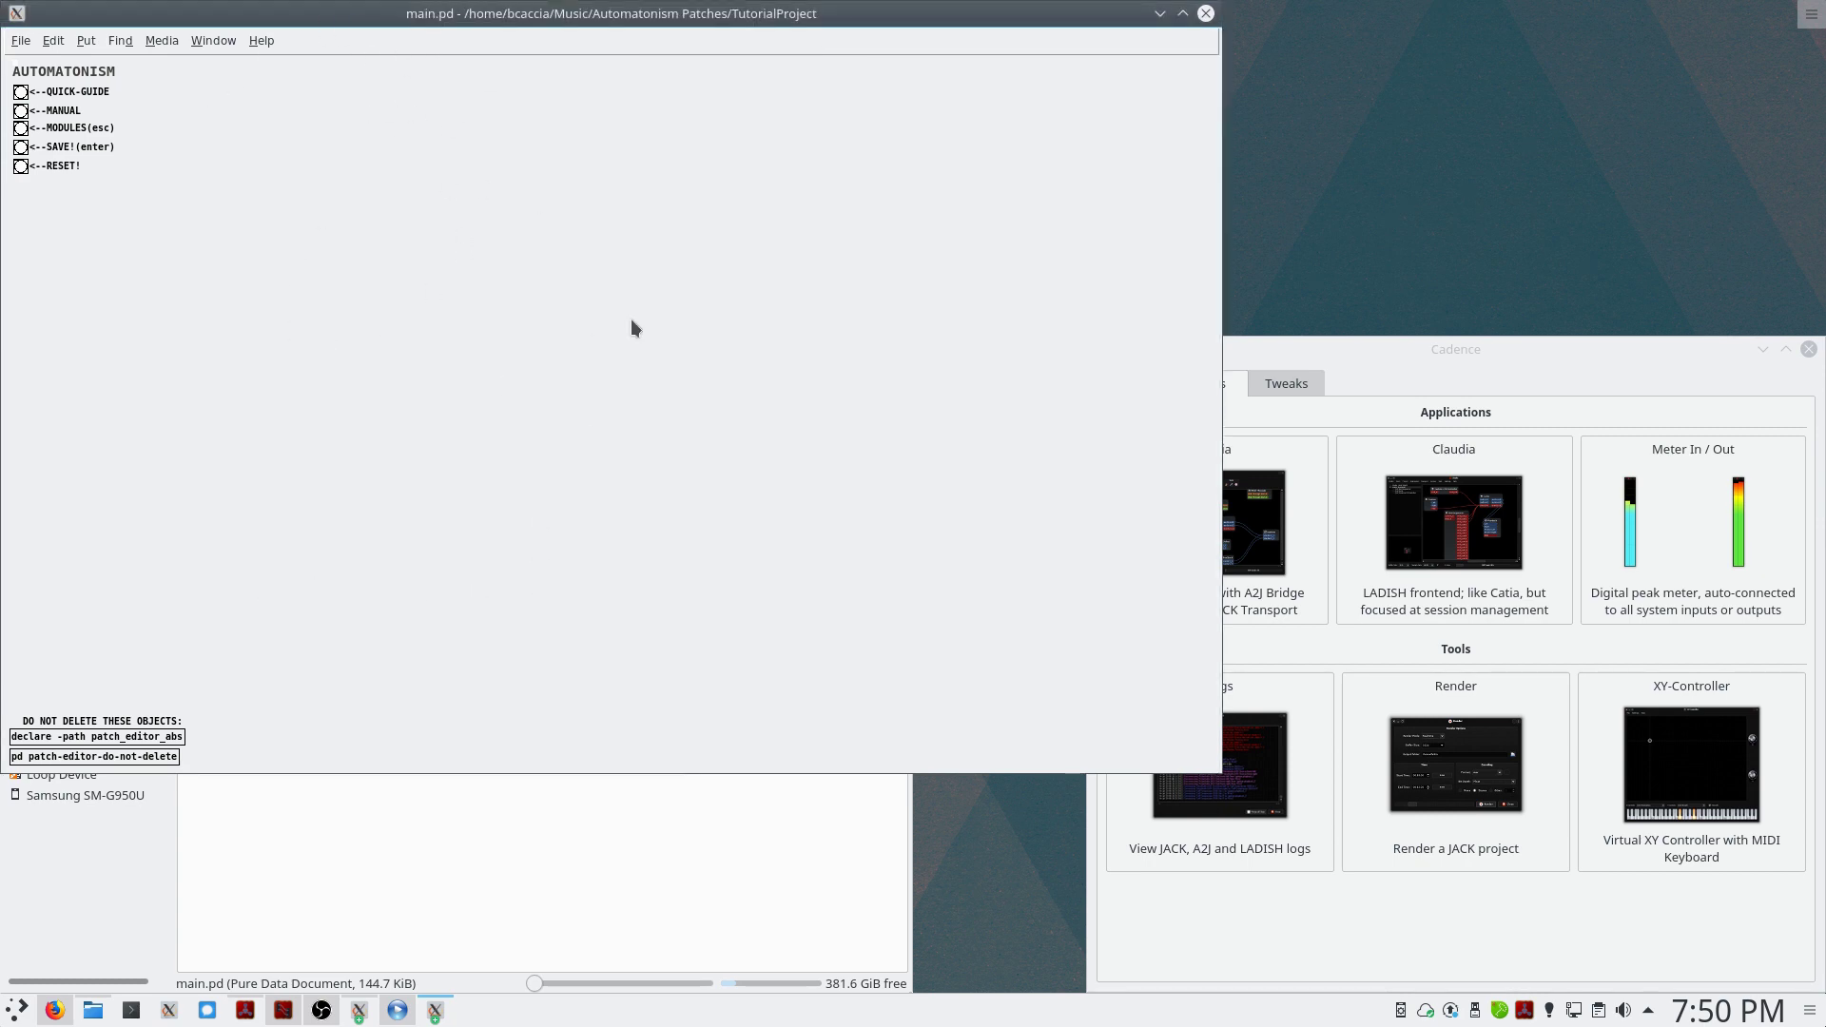
left_click(1185, 17)
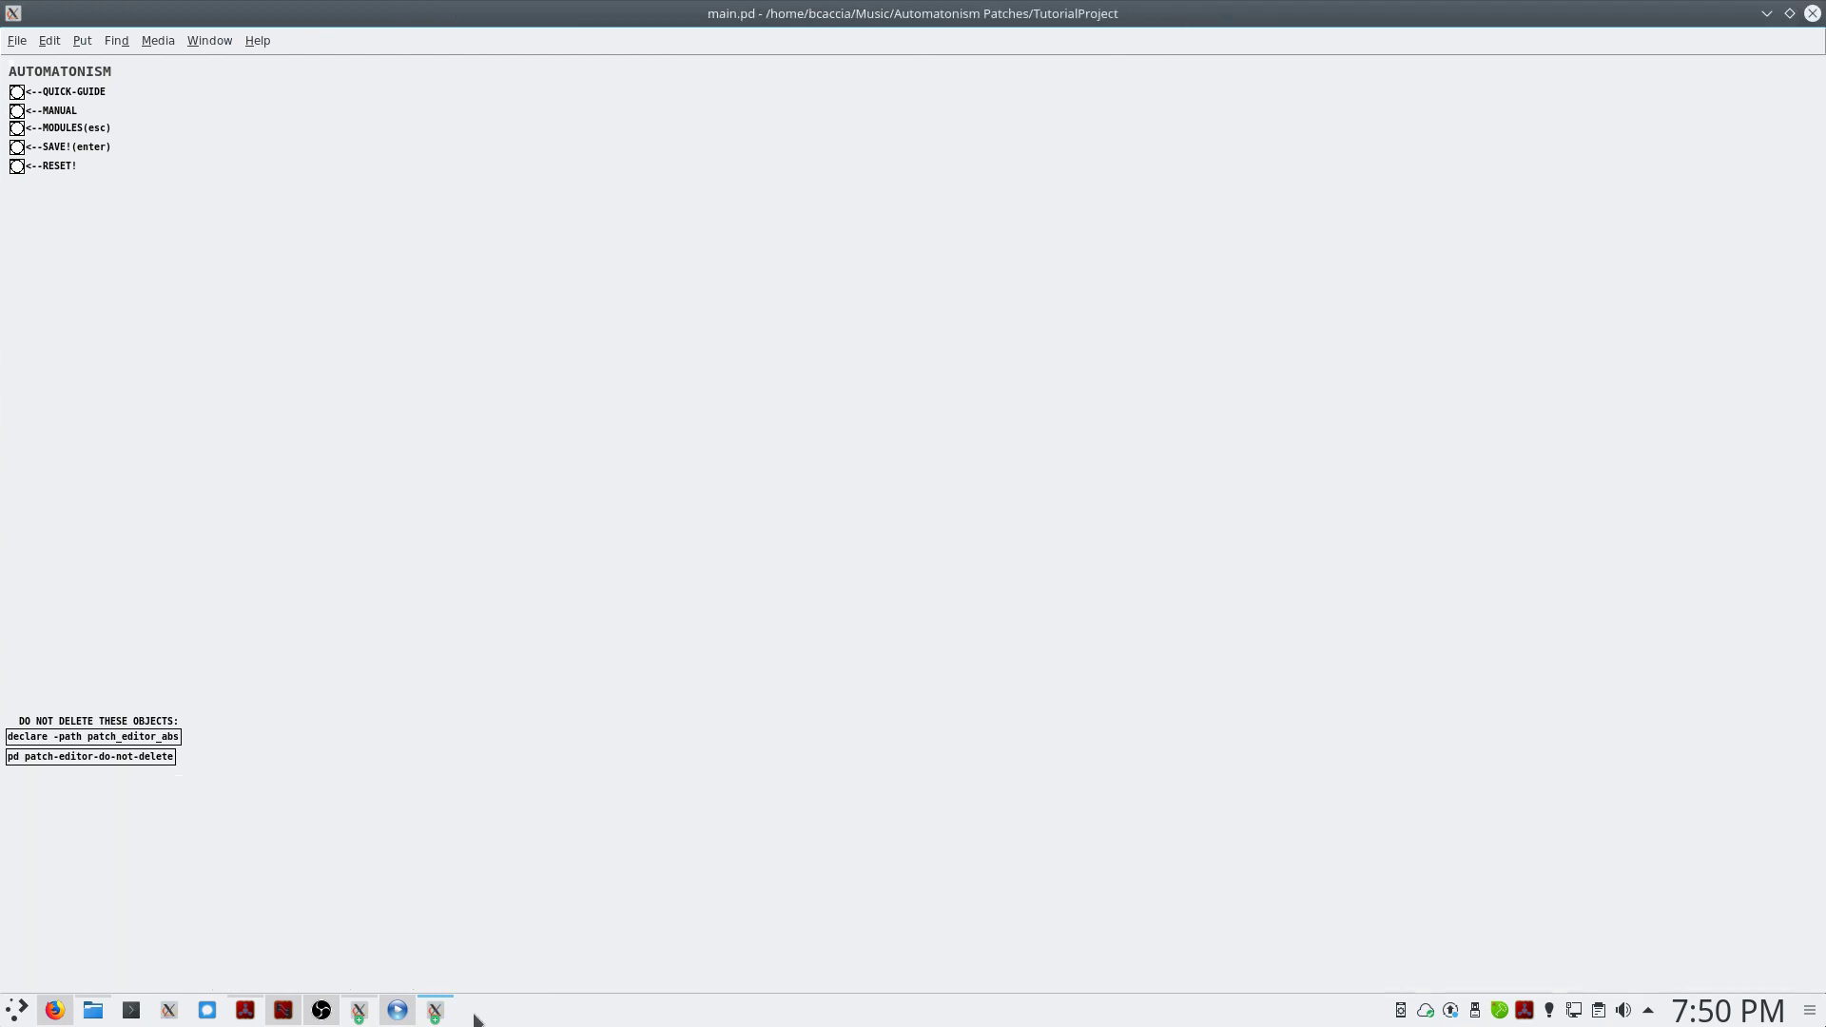
left_click(435, 1012)
left_click(434, 969)
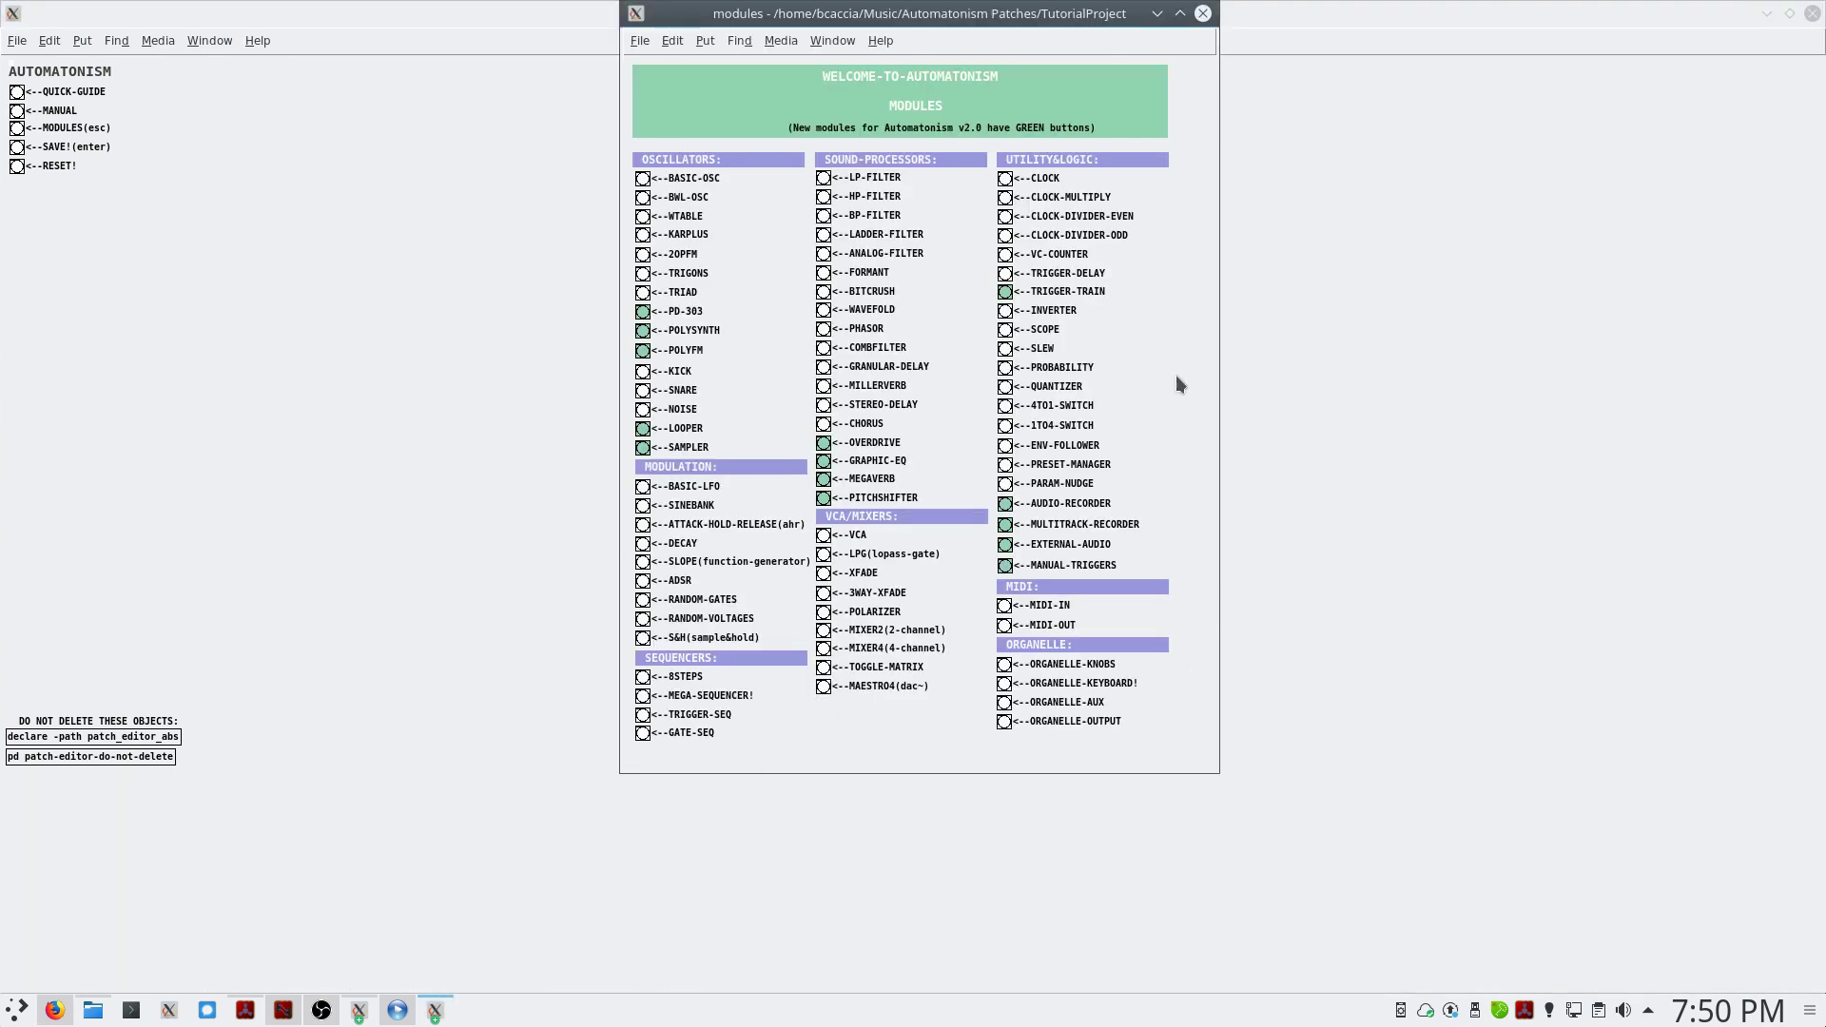
Step: Close the modules list and glance at the Media menu's audio and MIDI options
left_click(1203, 13)
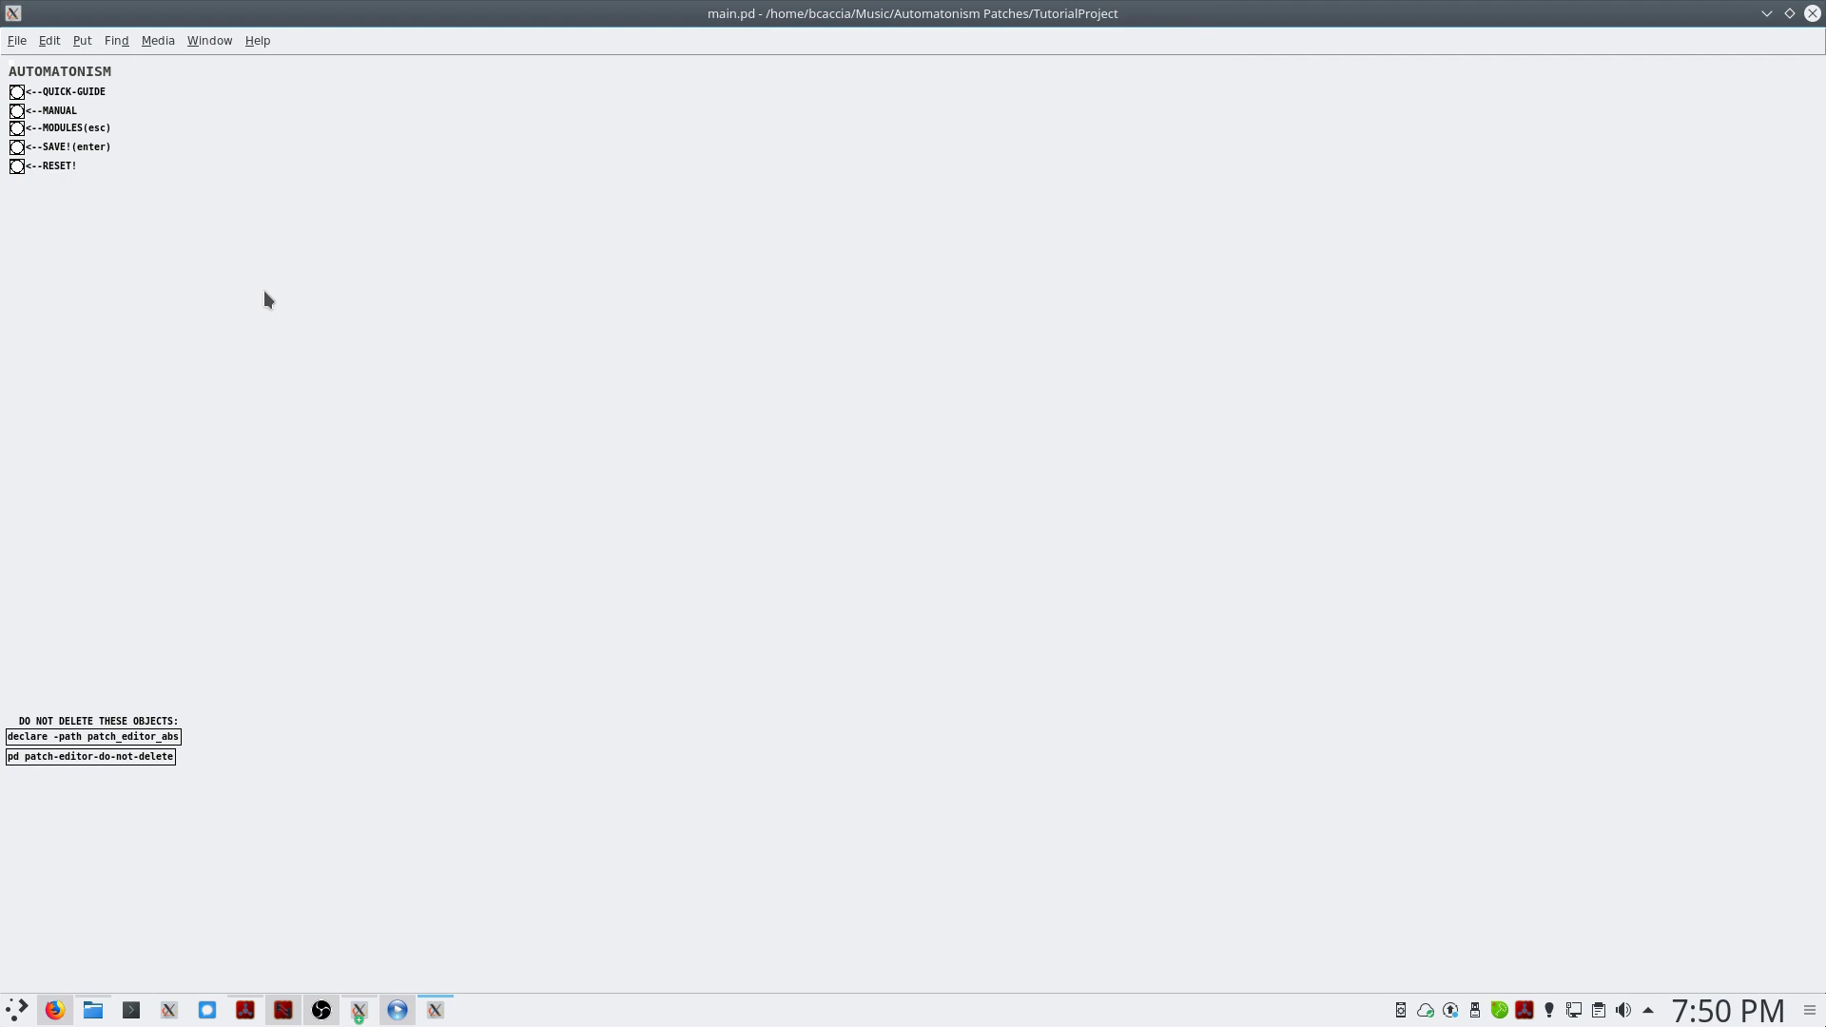
left_click(164, 40)
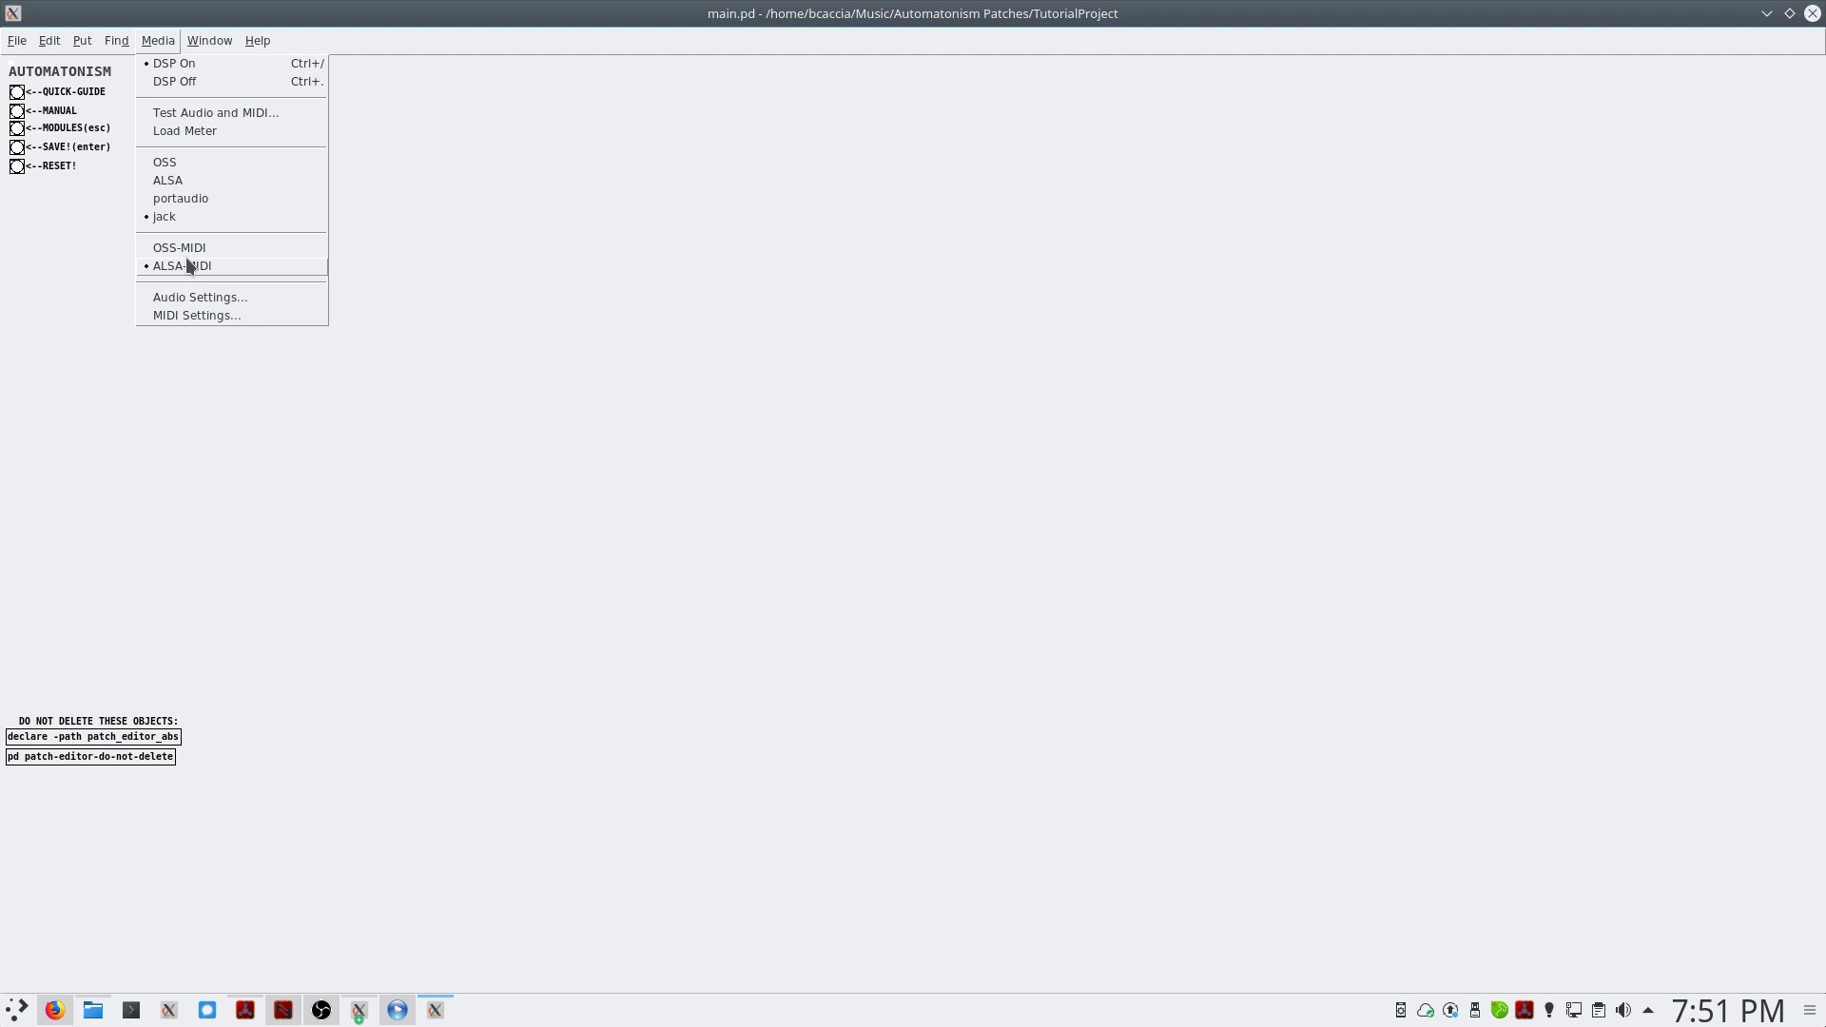
left_click(499, 258)
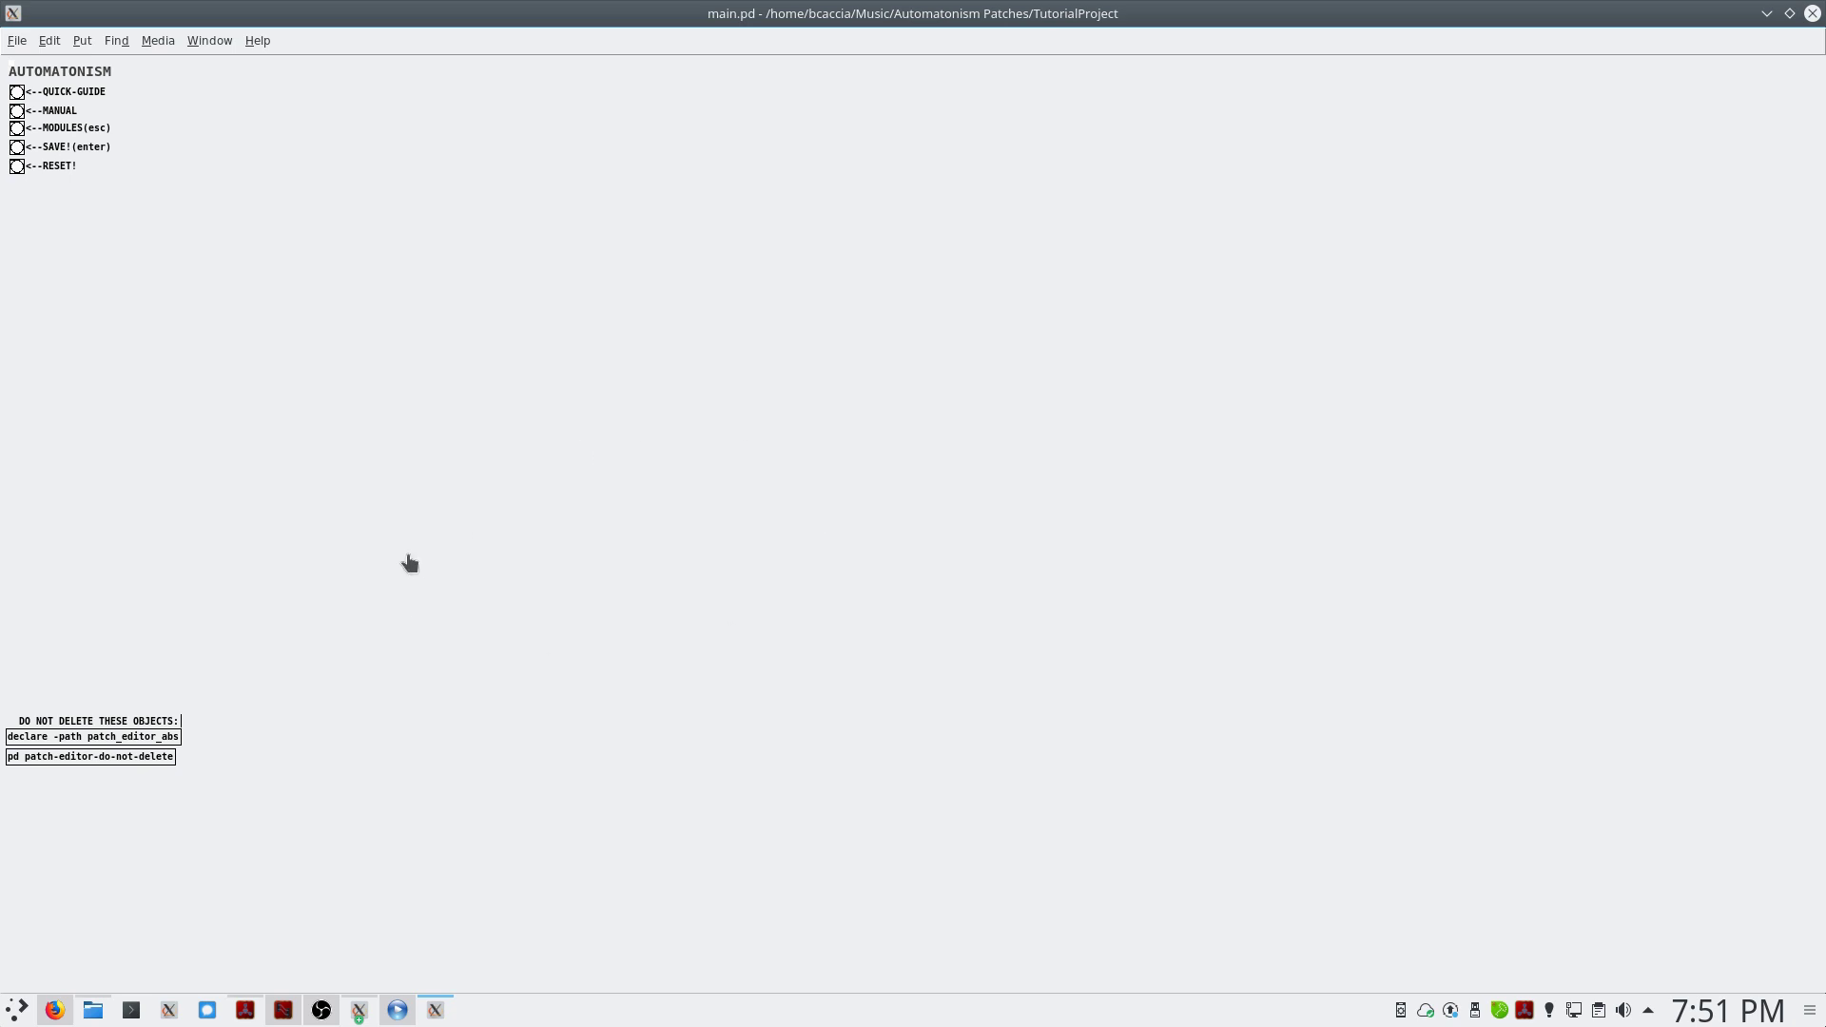
Step: Box-select the three DO NOT DELETE objects and drag them out of the bottom-left corner
left_click_drag(430, 597, 2, 860)
mouse_move(119, 738)
left_mouse_down()
mouse_move(350, 740)
mouse_move(94, 1008)
left_mouse_up()
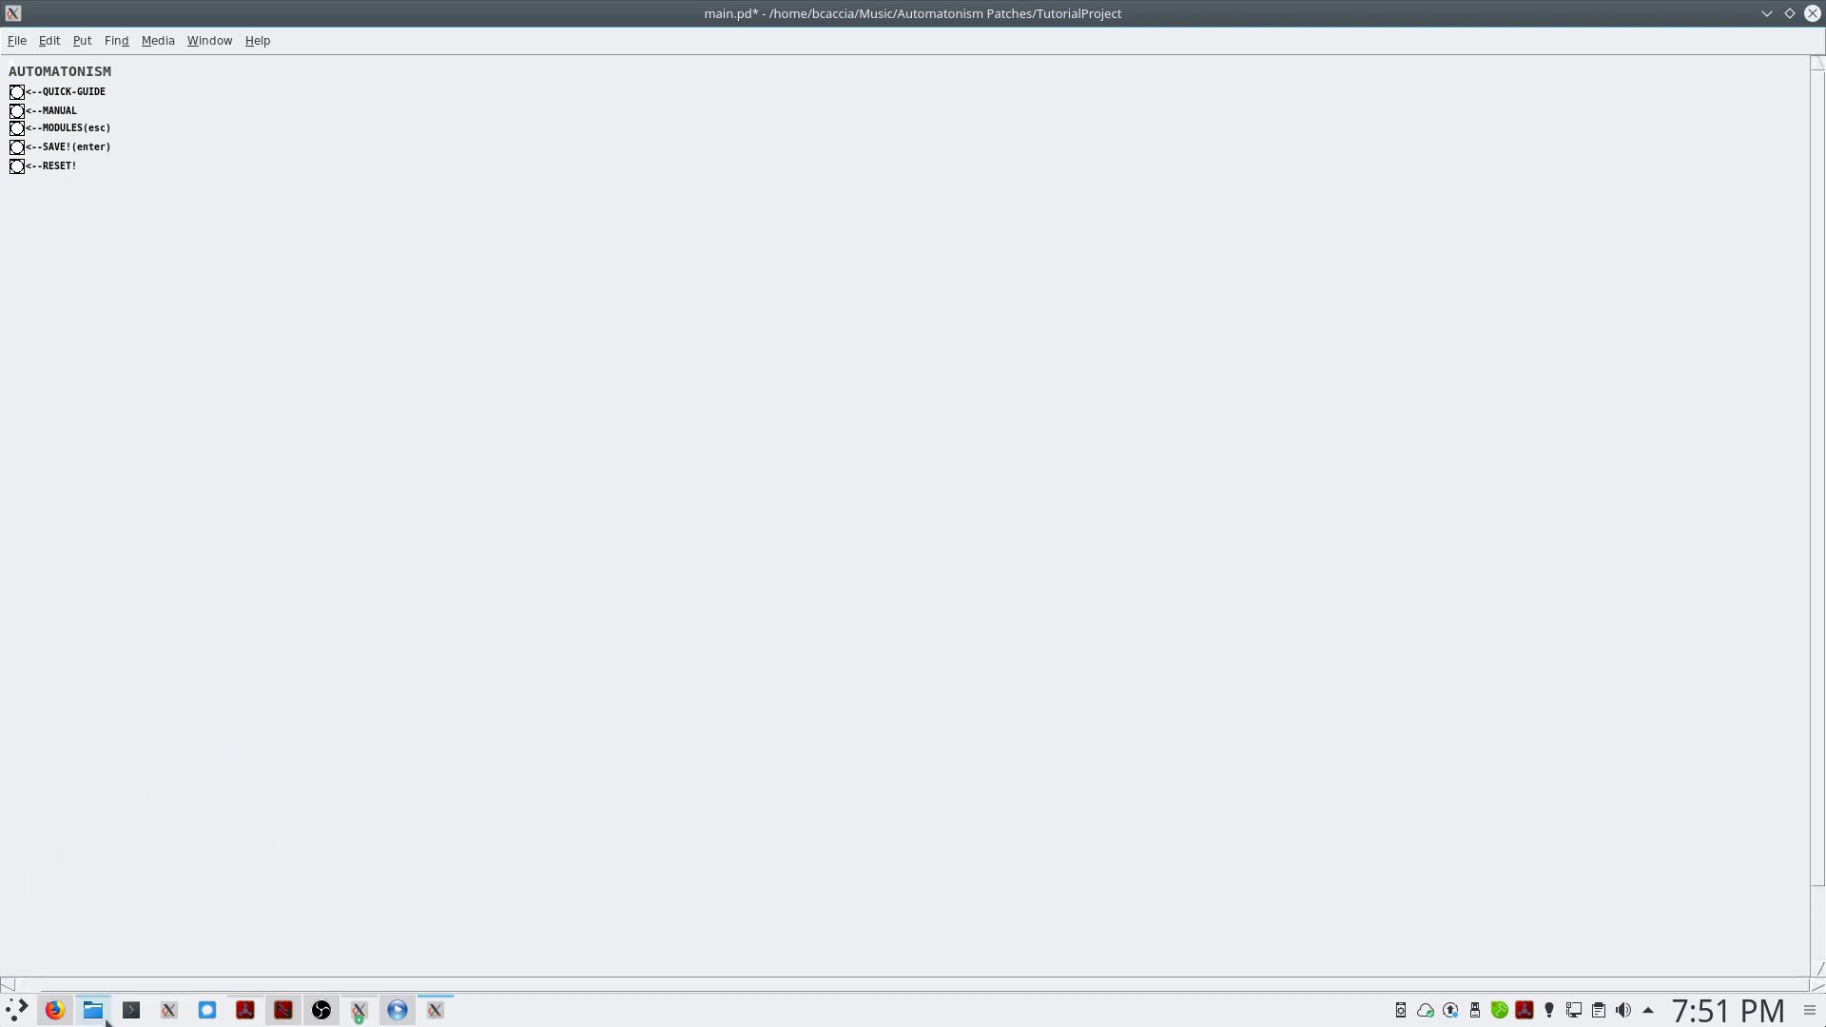
left_click(207, 984)
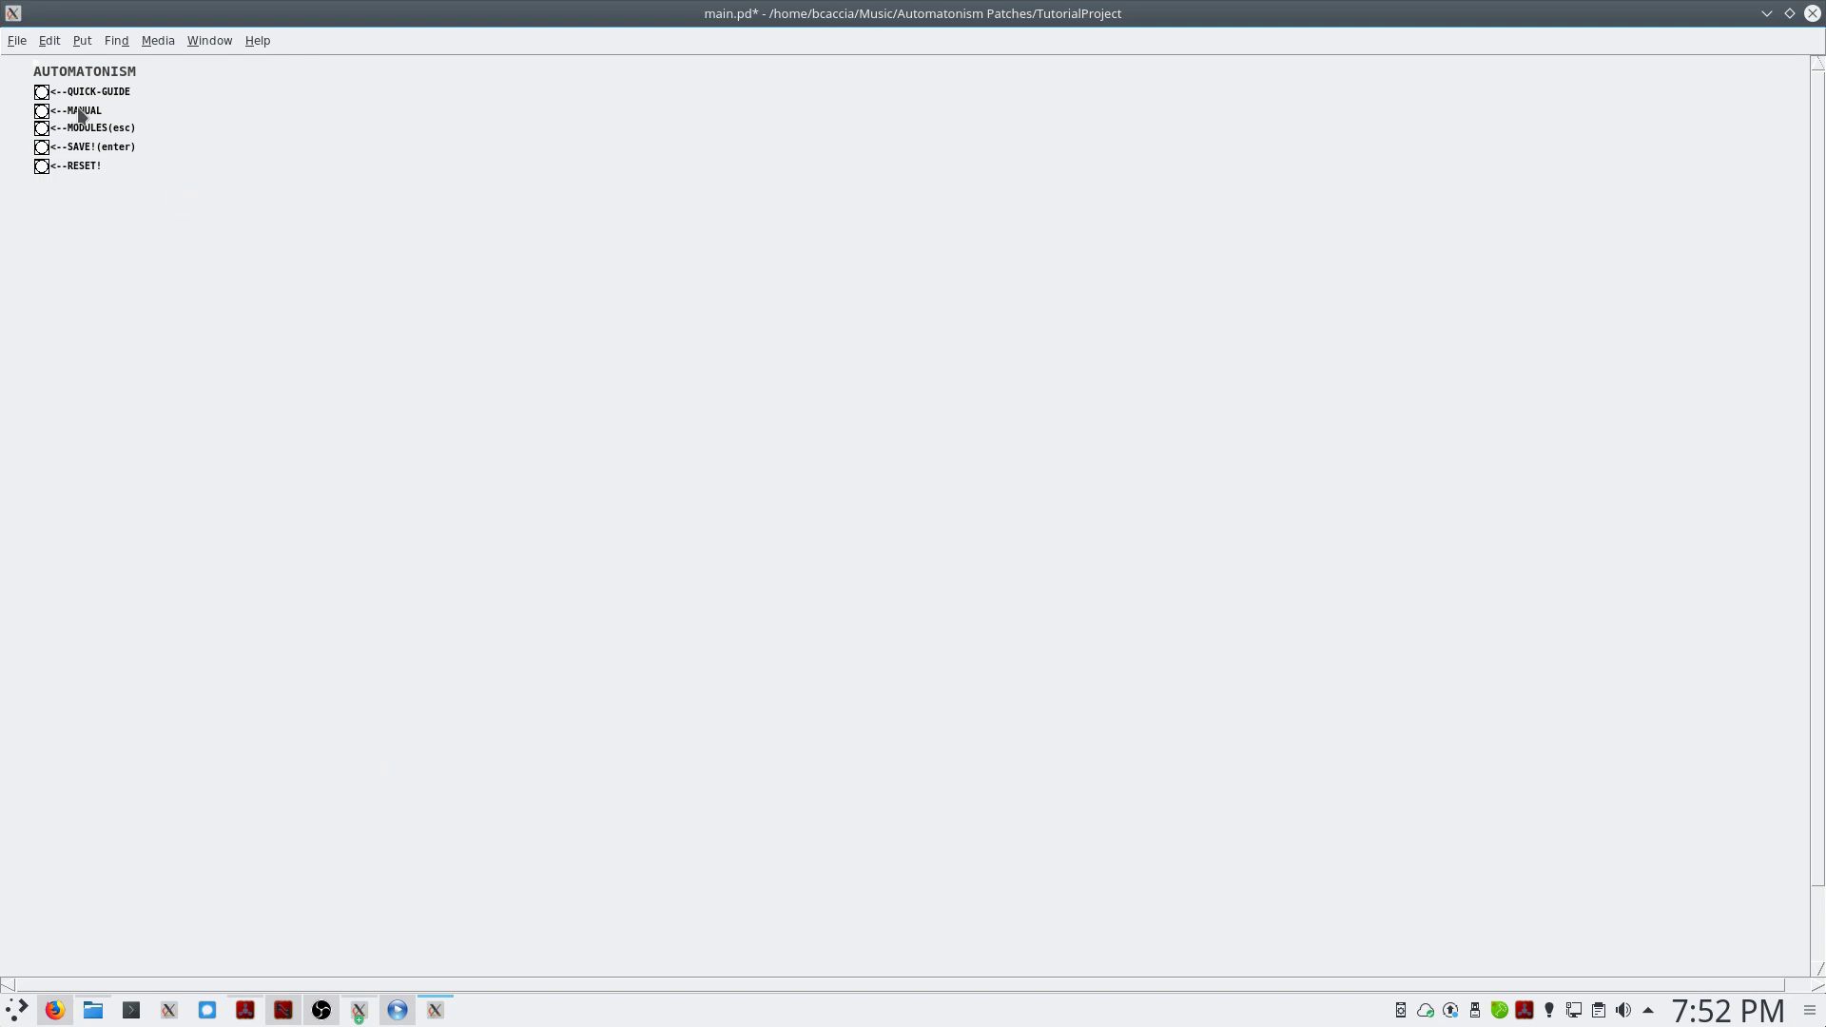
Step: View and close the Automatonism quick guide and manual
left_click(42, 94)
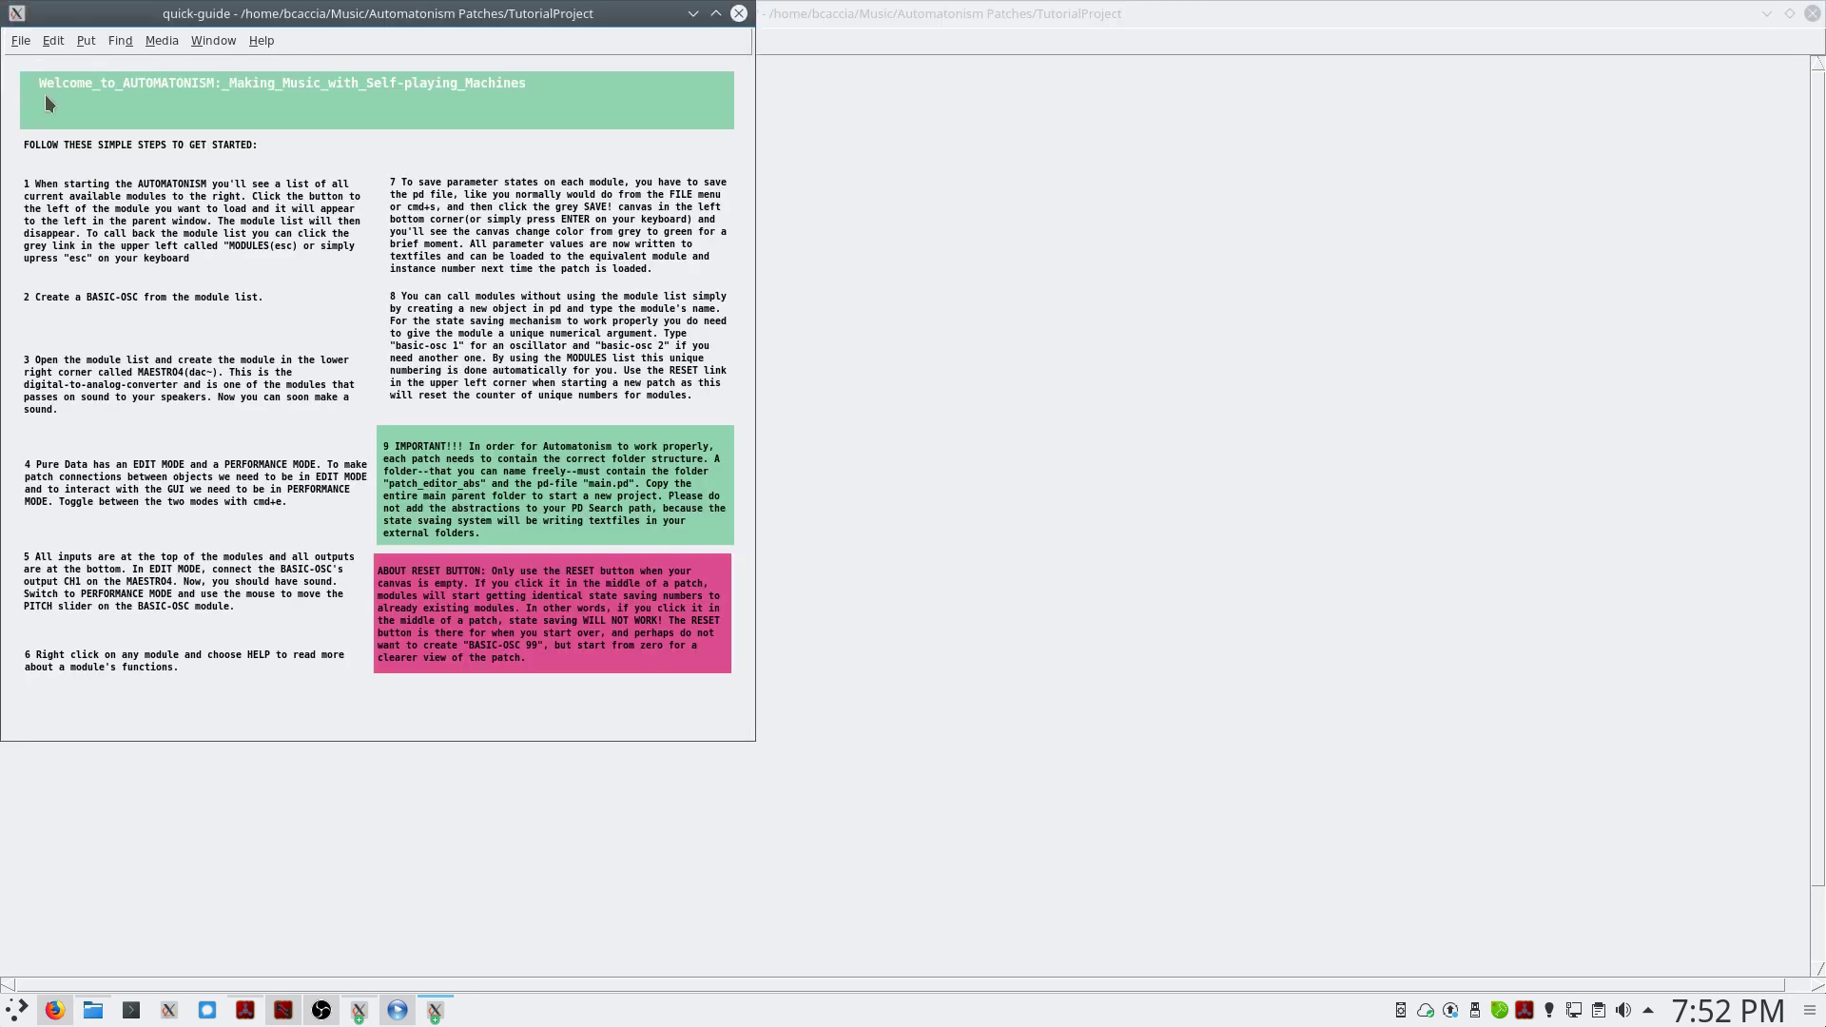
left_click_drag(214, 14, 509, 129)
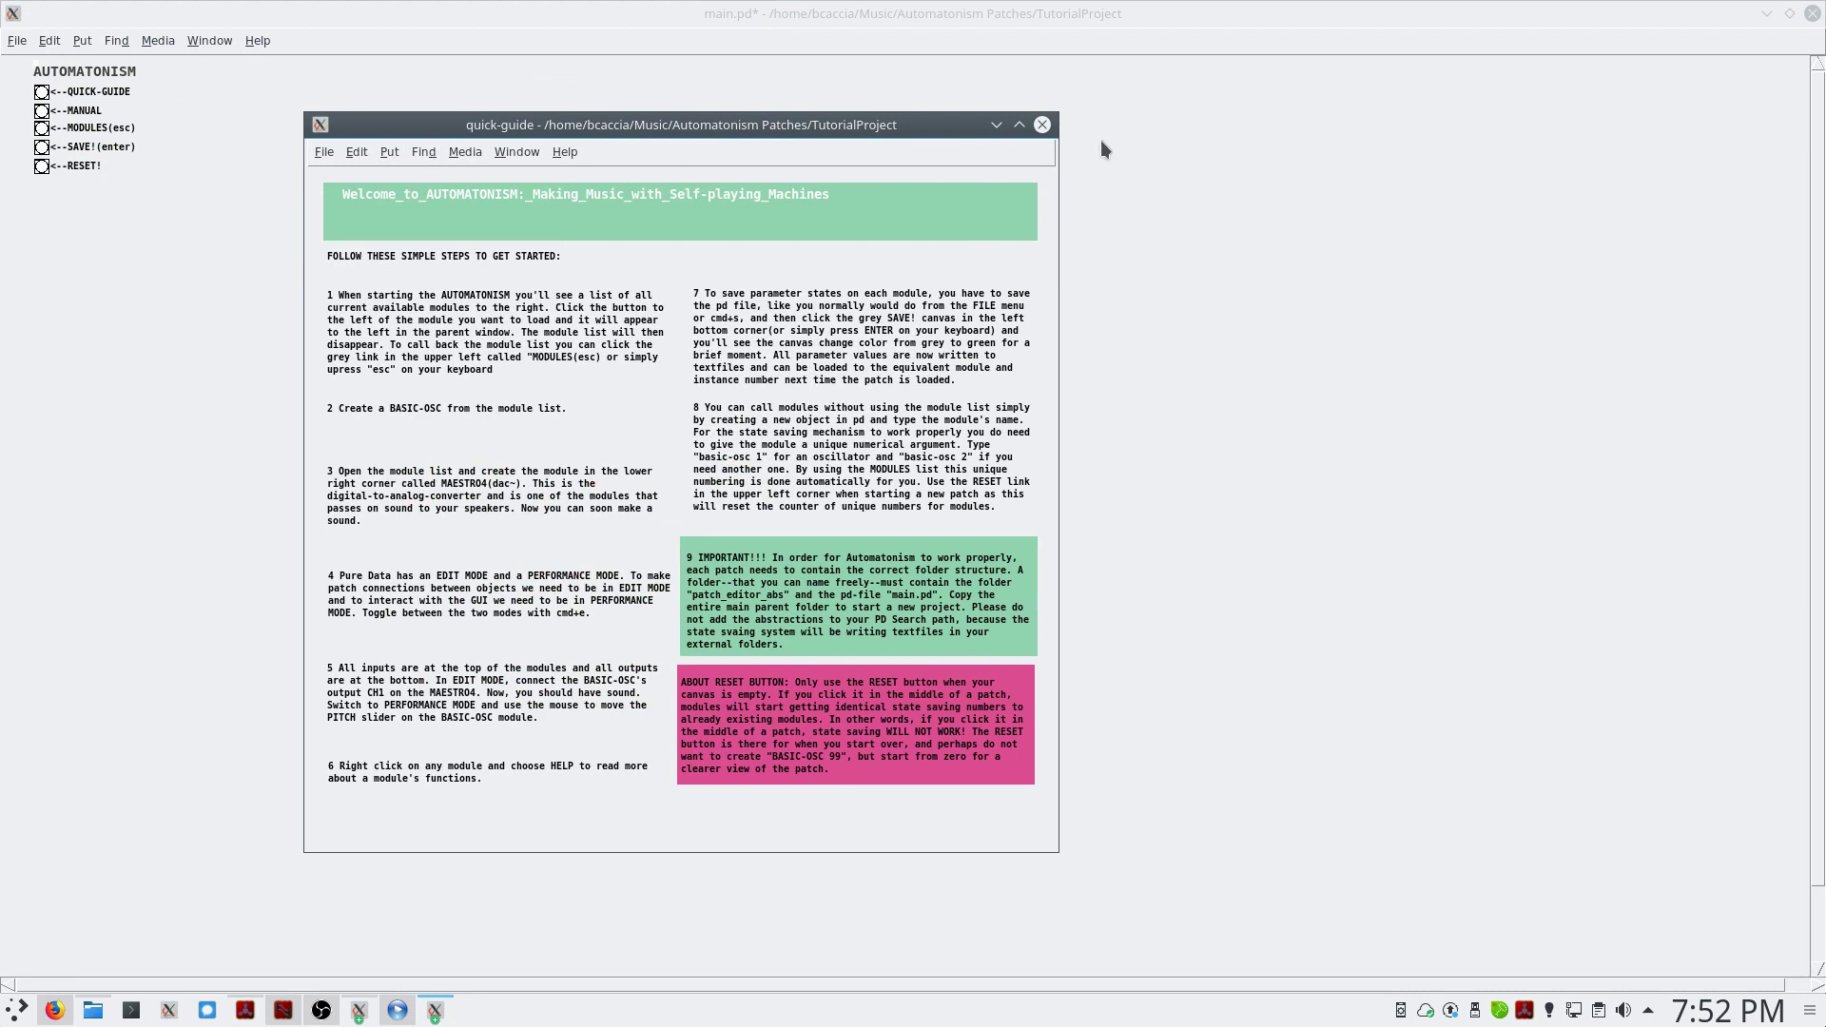
left_click(1042, 124)
left_click(42, 110)
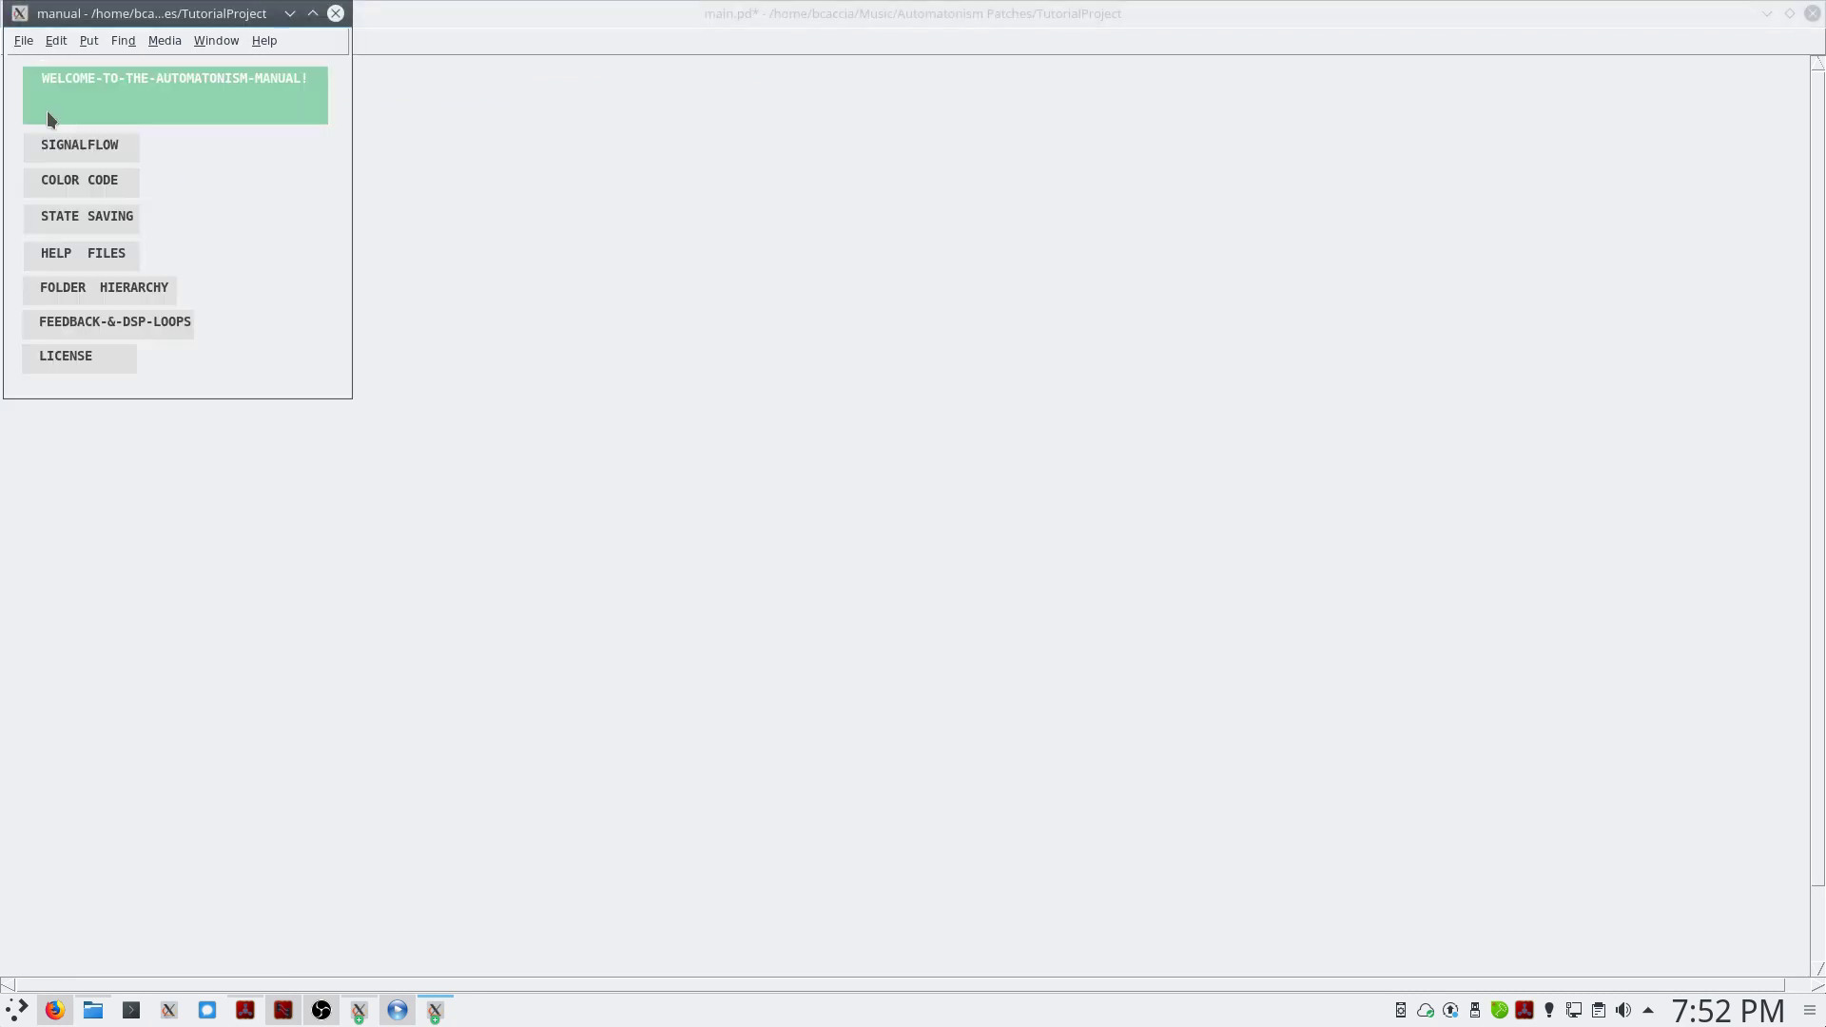
left_click(335, 13)
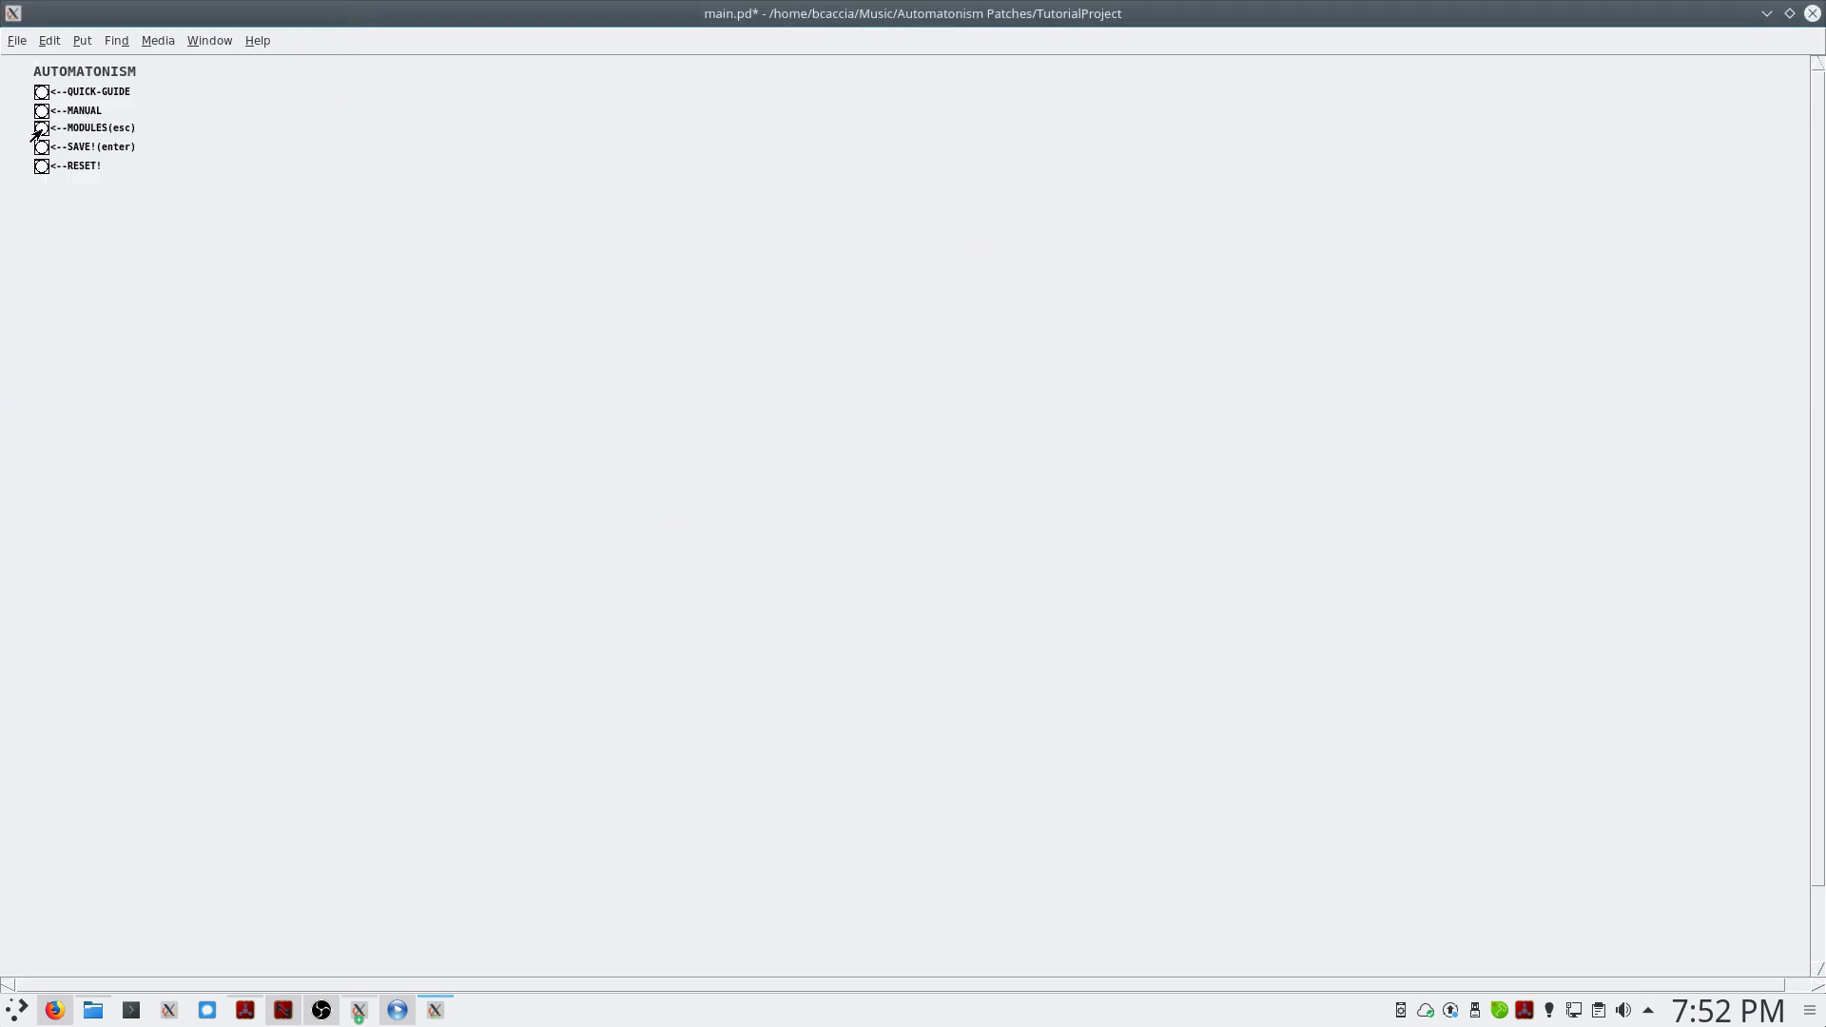
Step: Open the Automatonism modules list, close it, and bring it back up
left_click(41, 128)
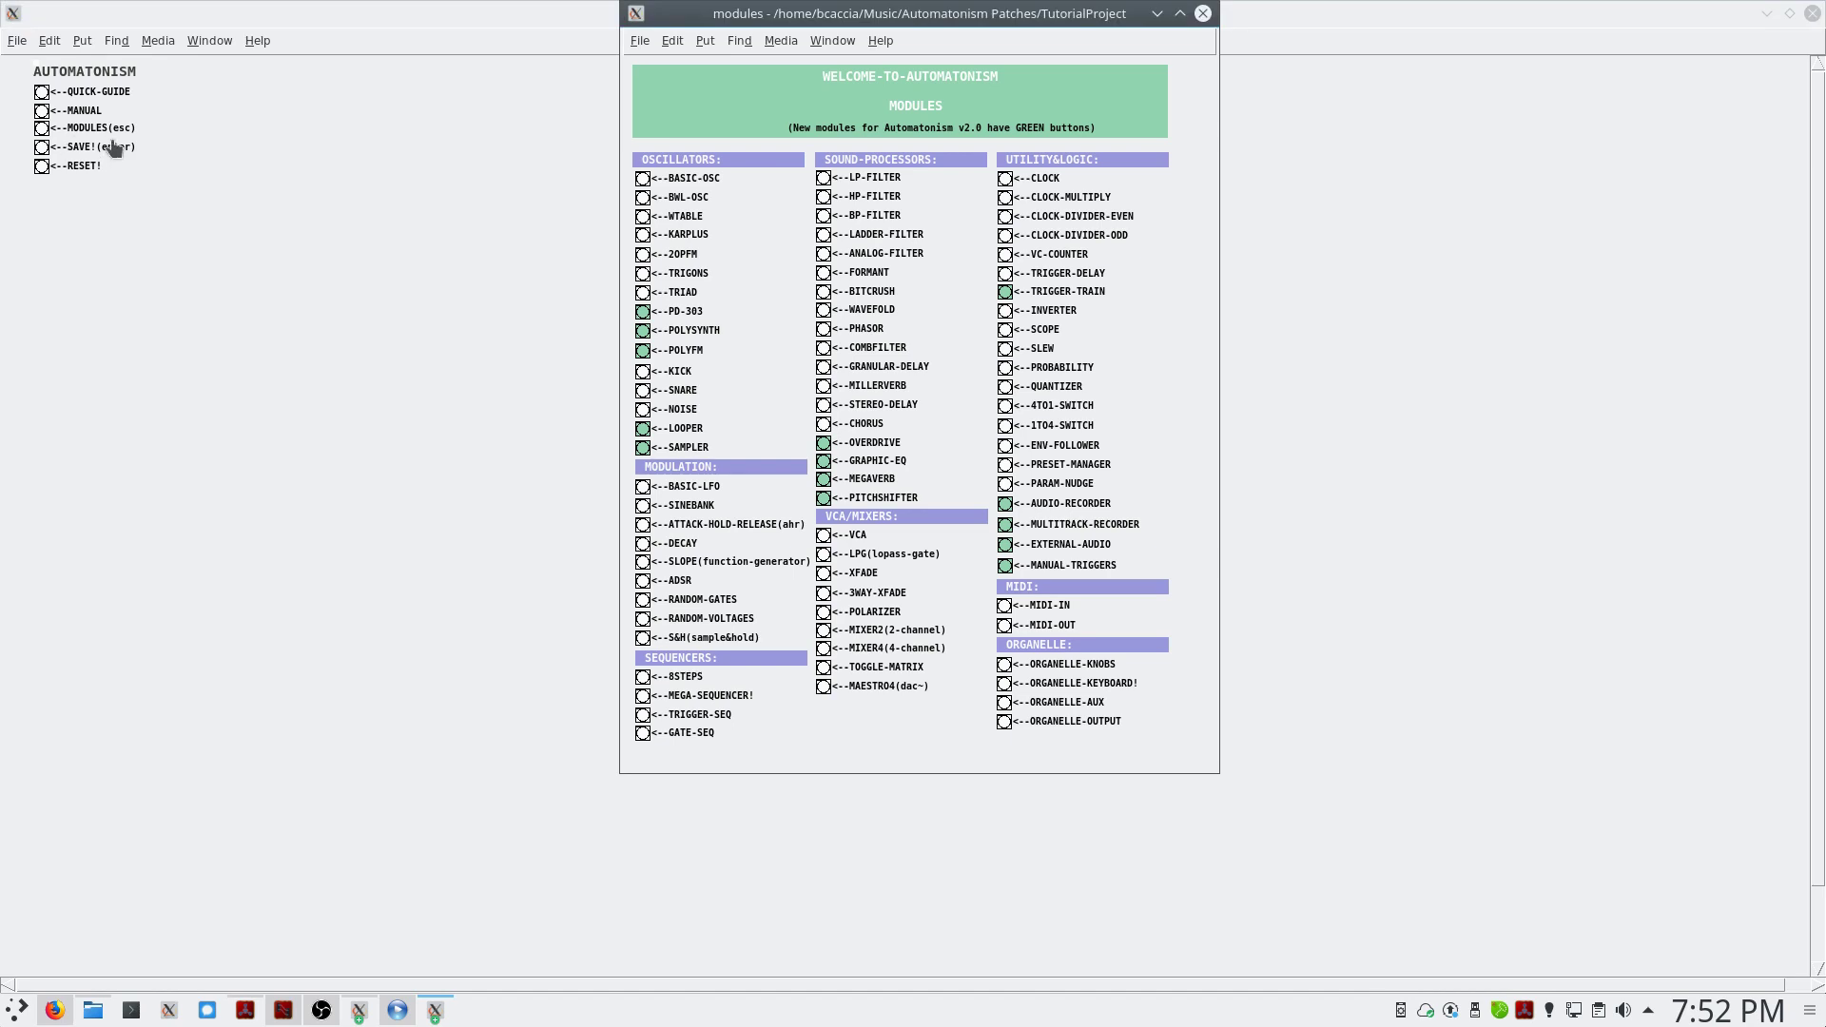
left_click(1203, 13)
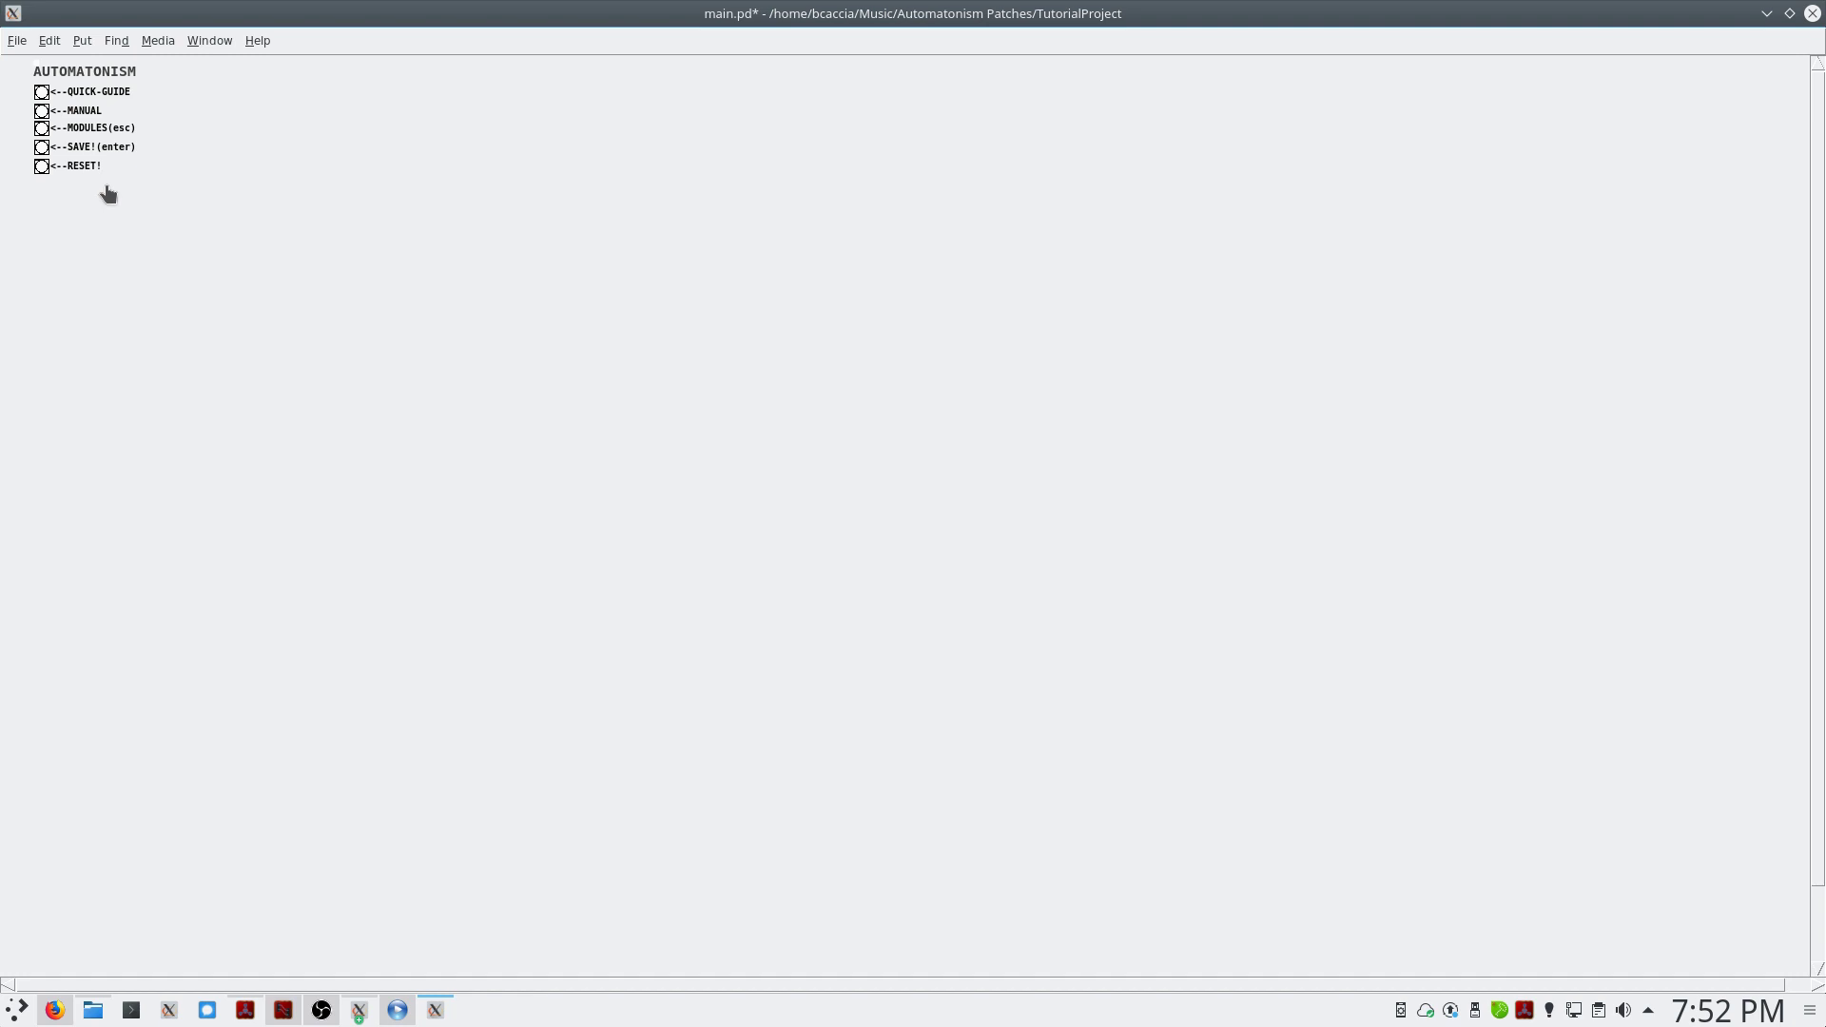
key("Escape")
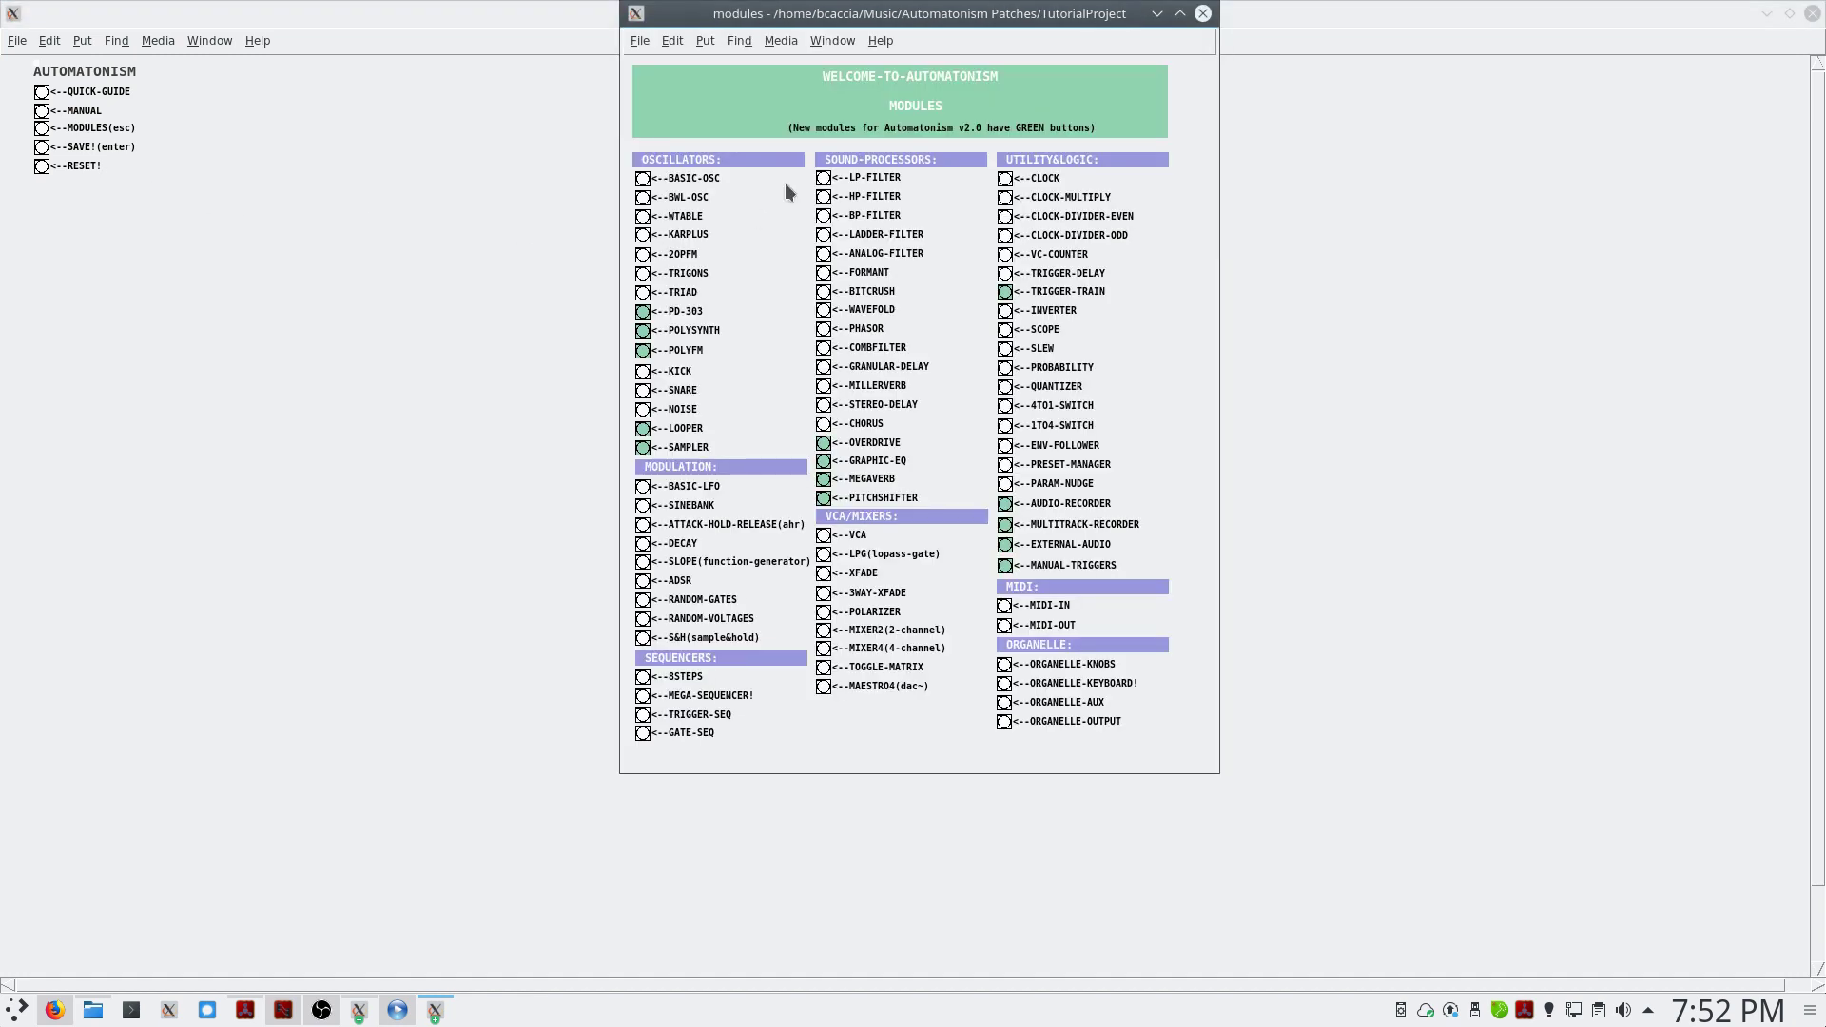
Step: Add a BASIC-OSC module to the patch and look over its help page
left_click(643, 178)
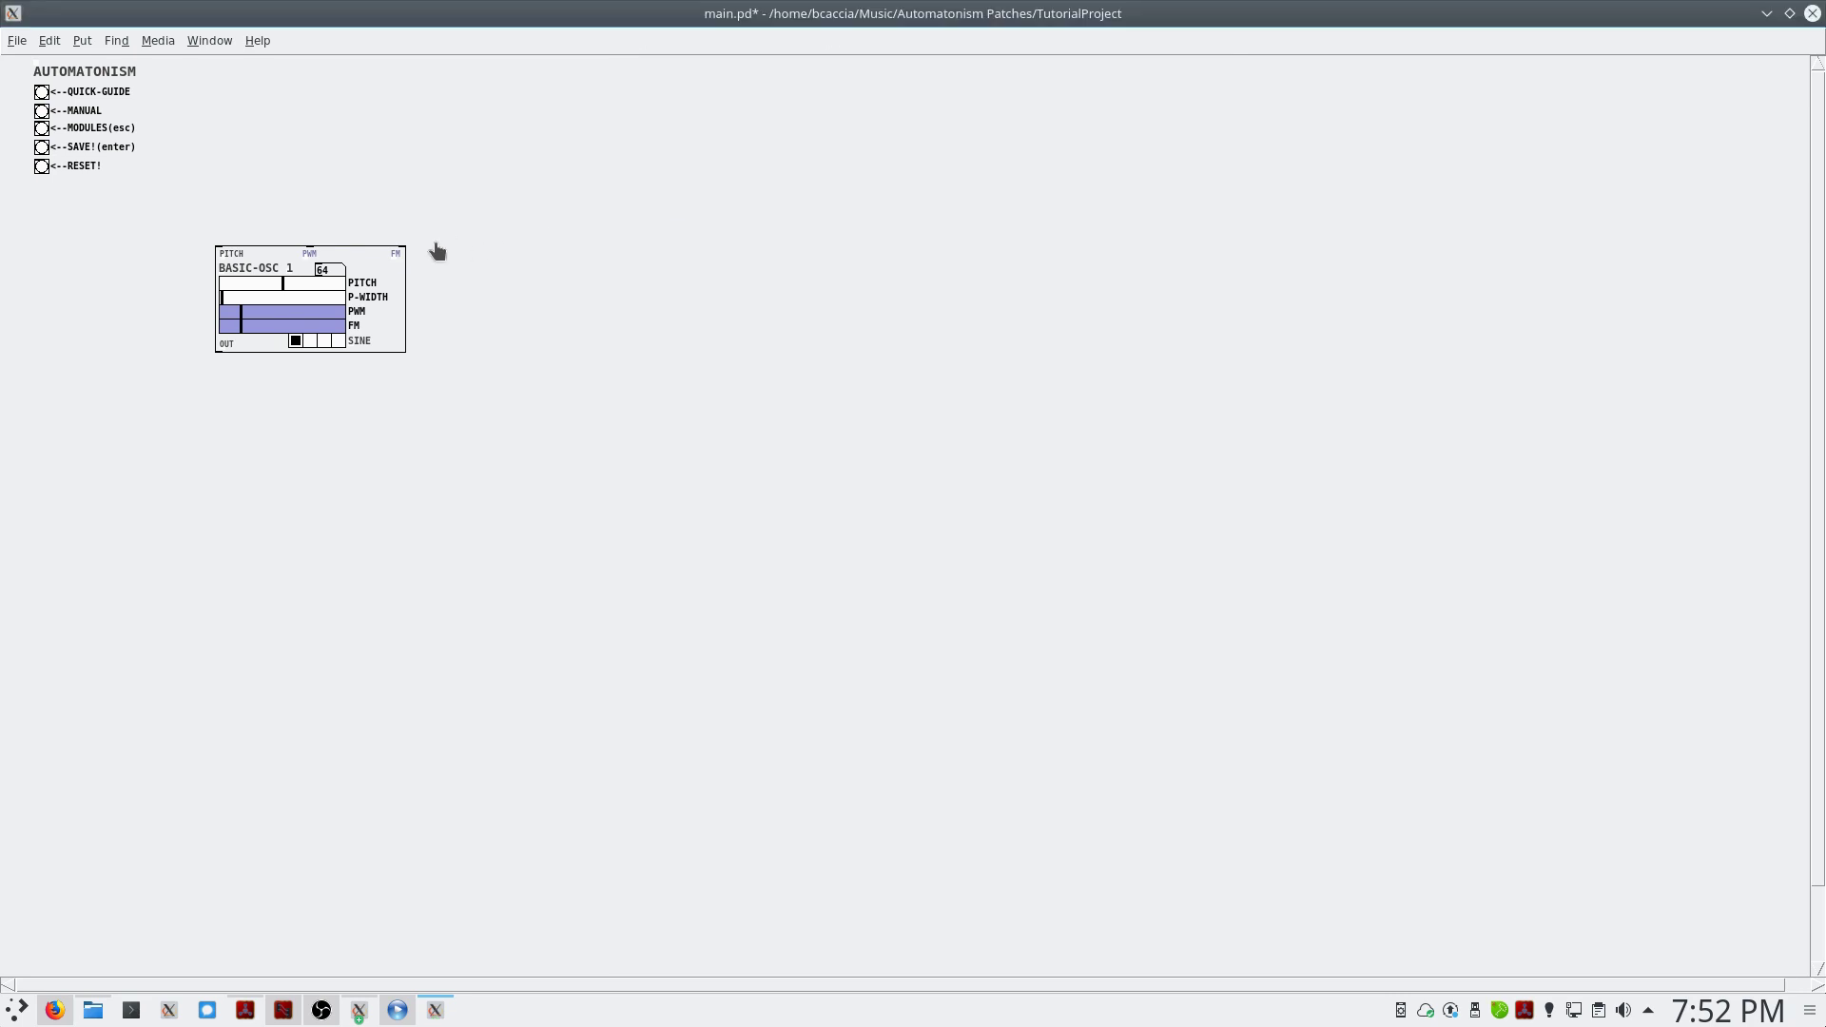
mouse_move(330, 266)
left_mouse_down()
mouse_move(434, 250)
mouse_move(406, 262)
left_mouse_up()
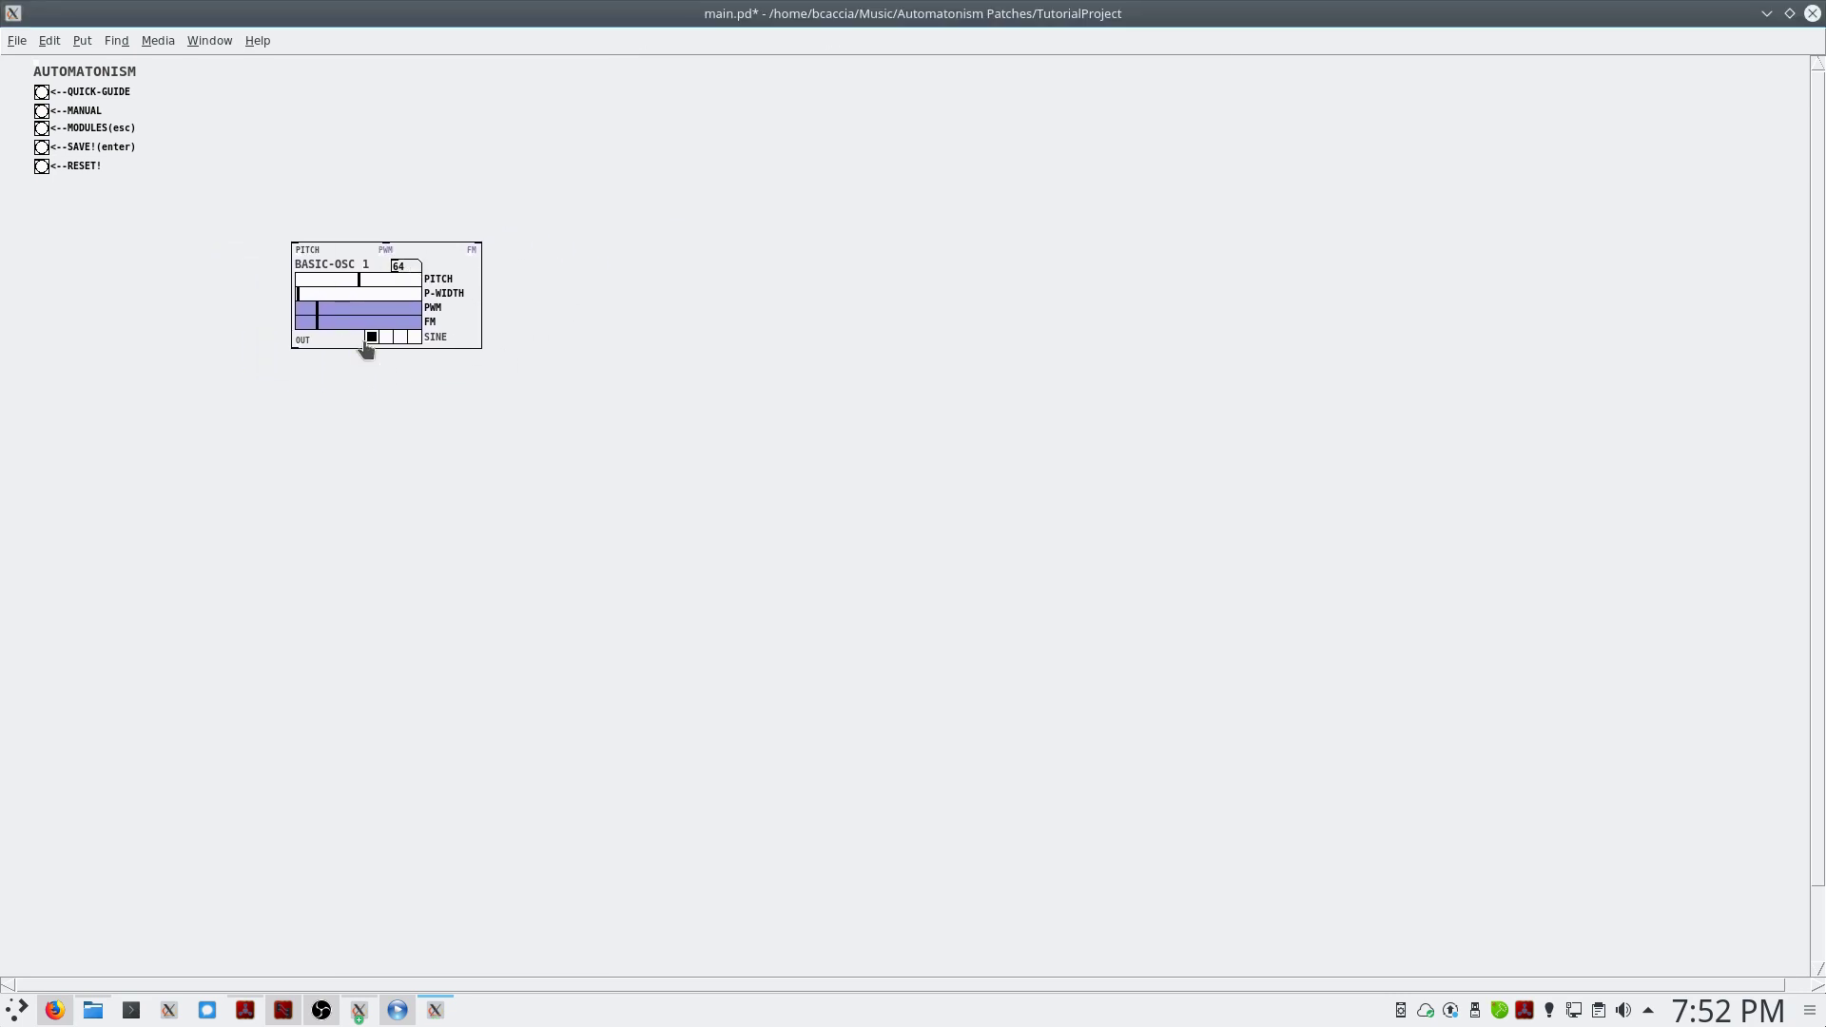
right_click(446, 265)
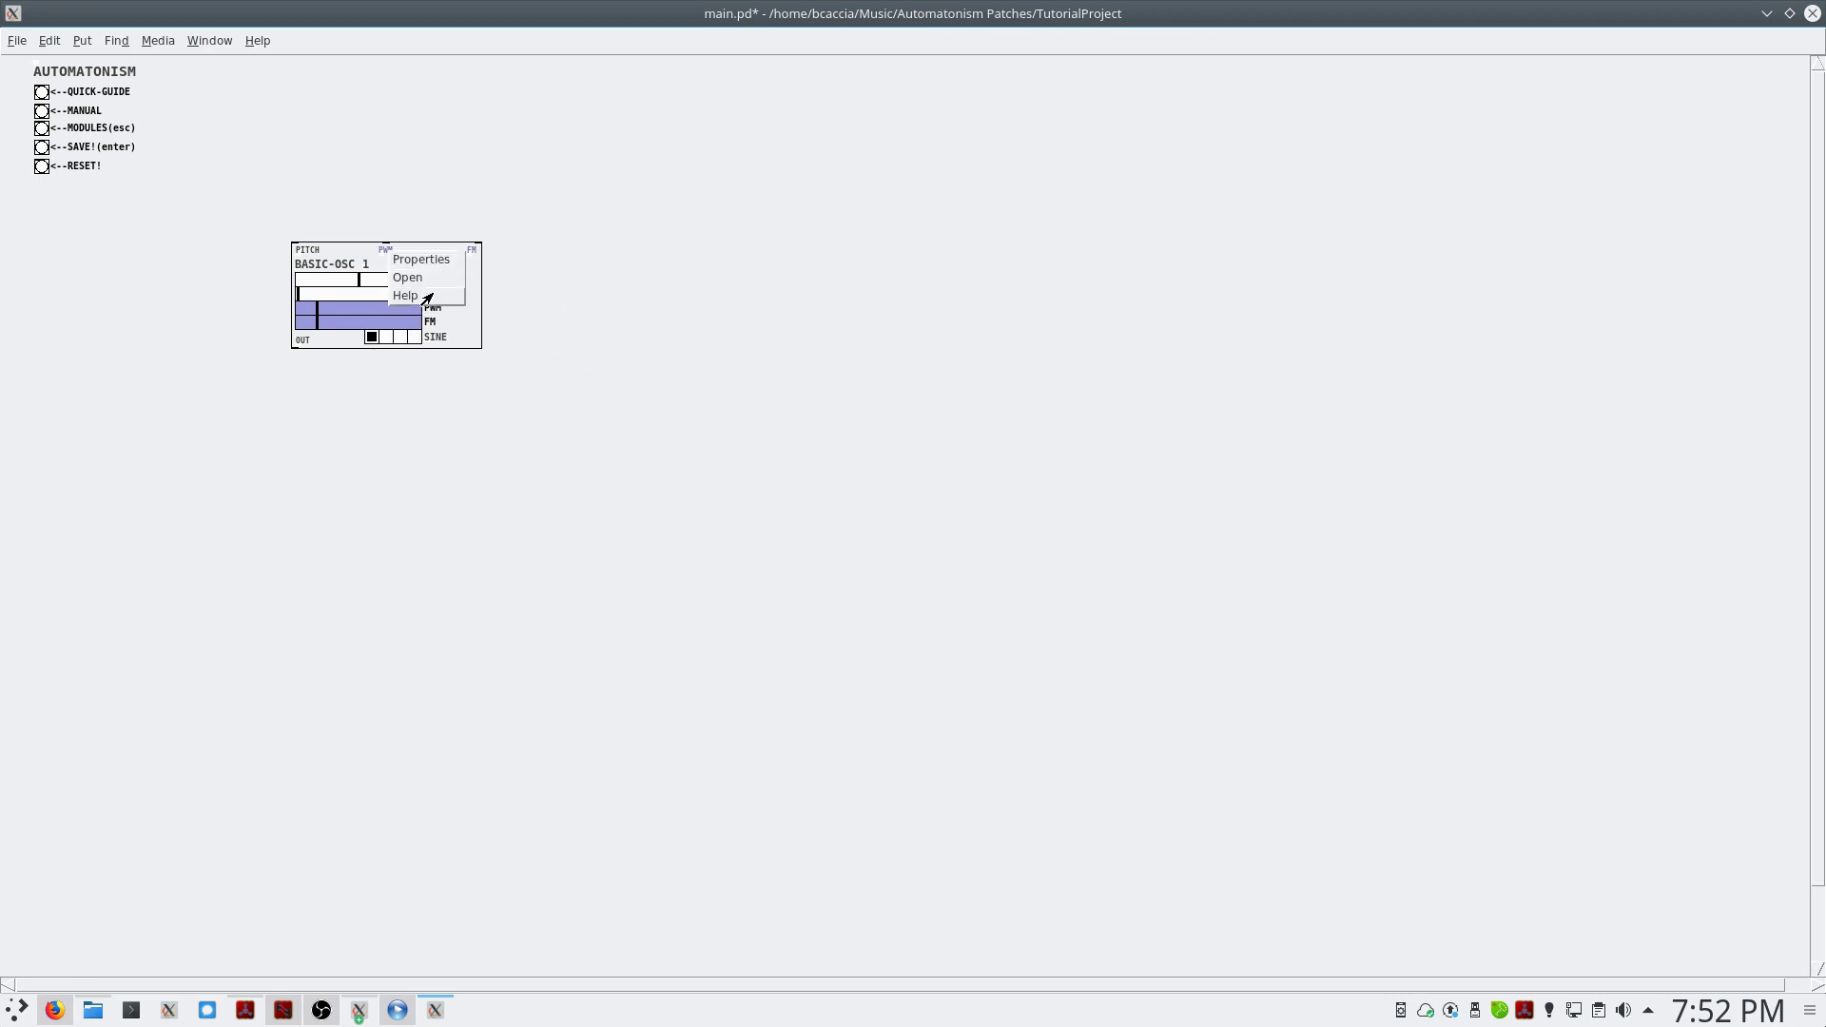
left_click(426, 295)
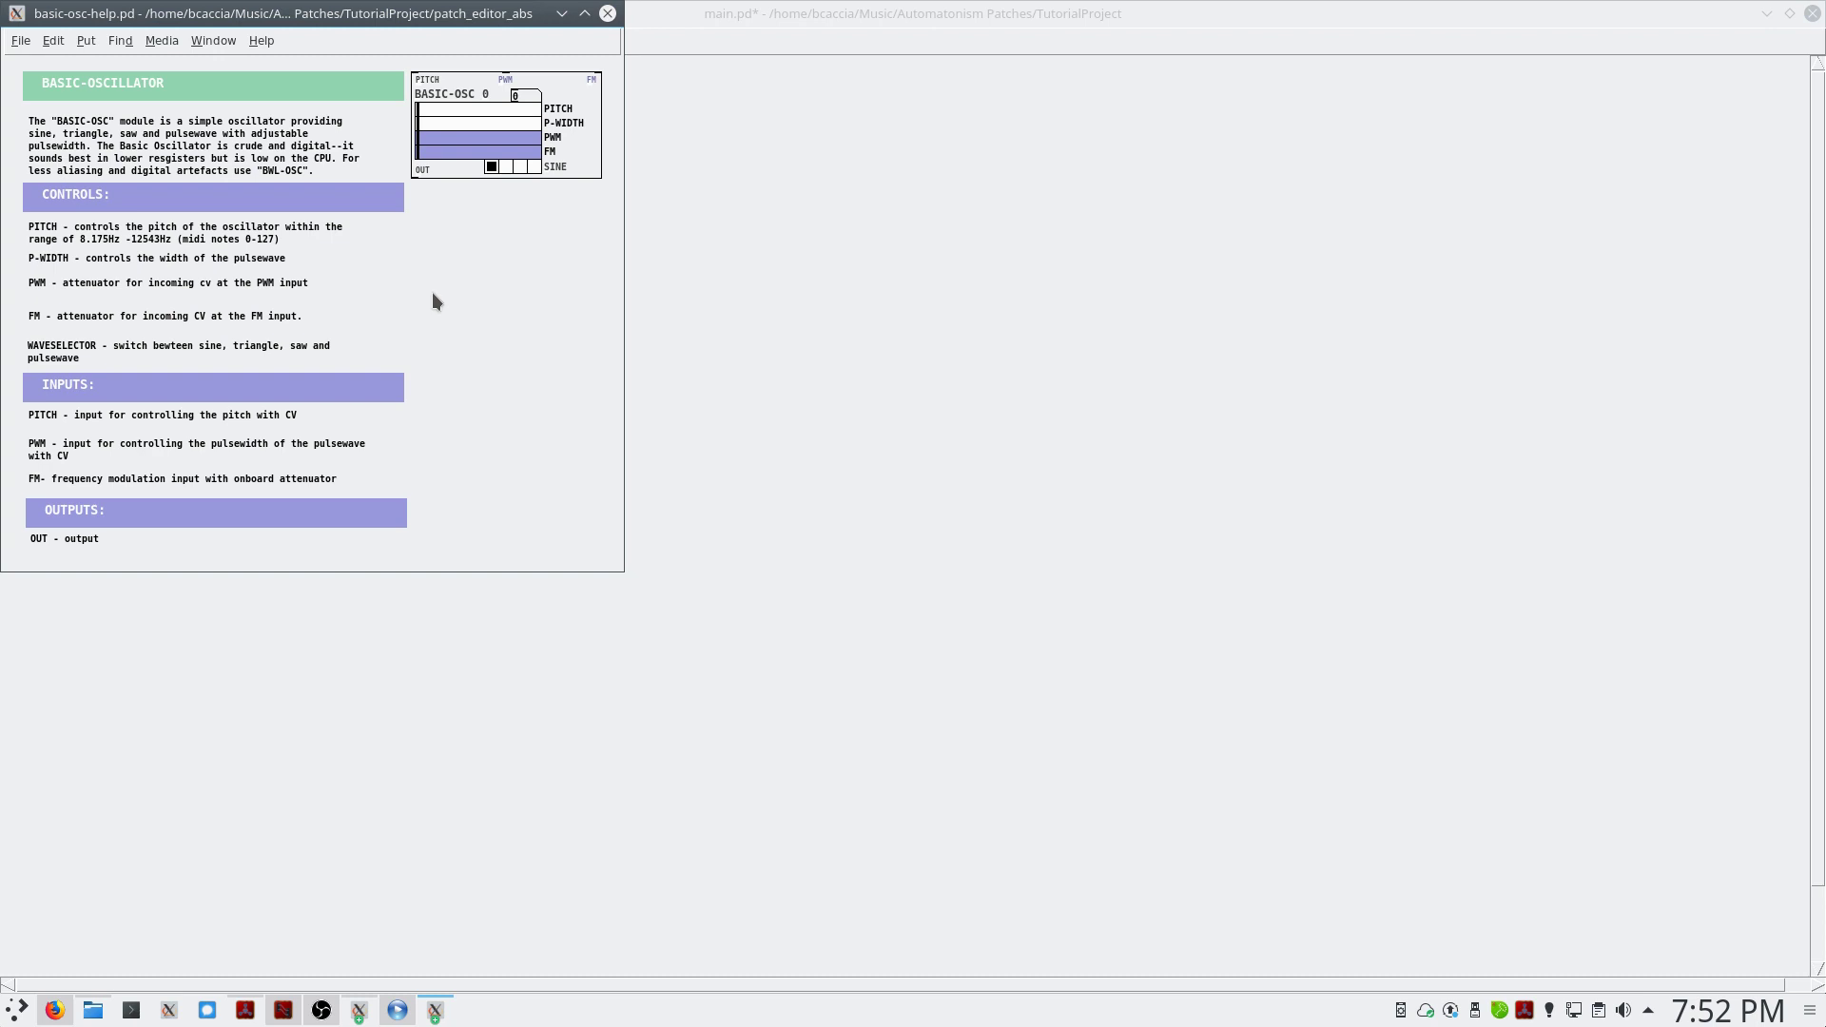
left_click(607, 14)
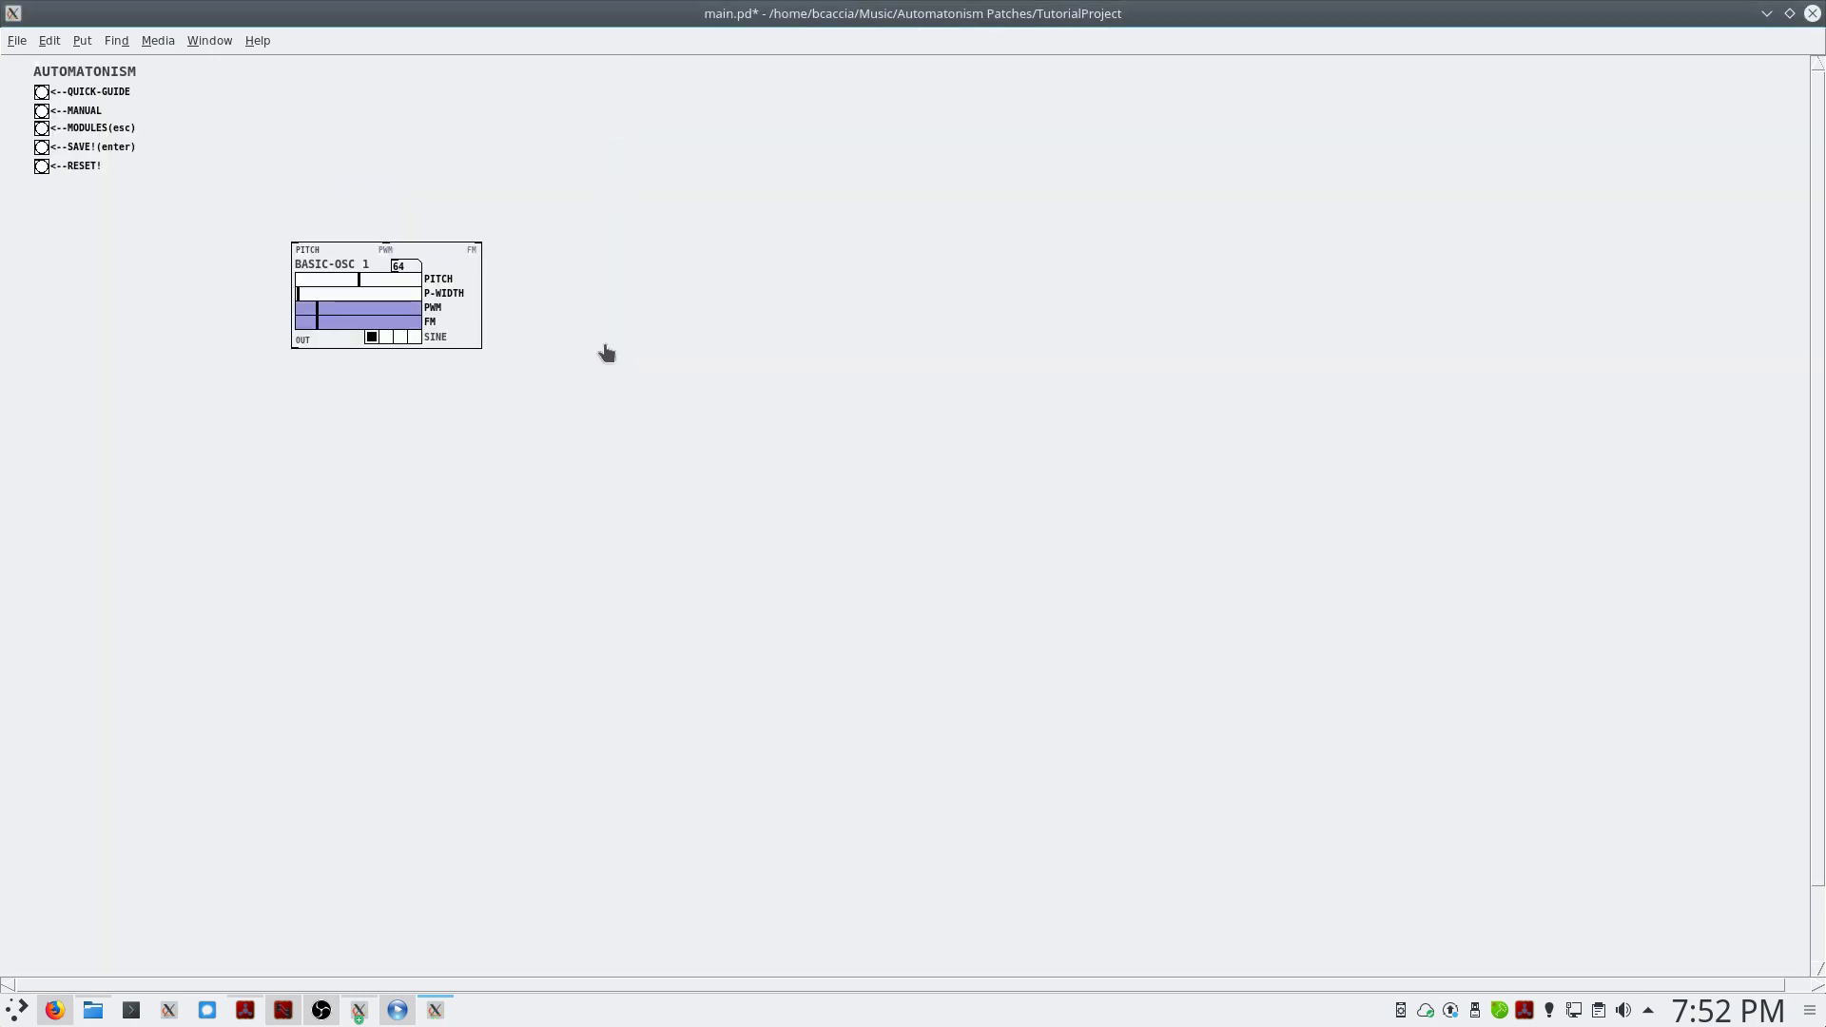
Step: Add a MILLERVERB module, separate it from BASIC-OSC 1, and view its help page
key("Escape")
left_click(823, 389)
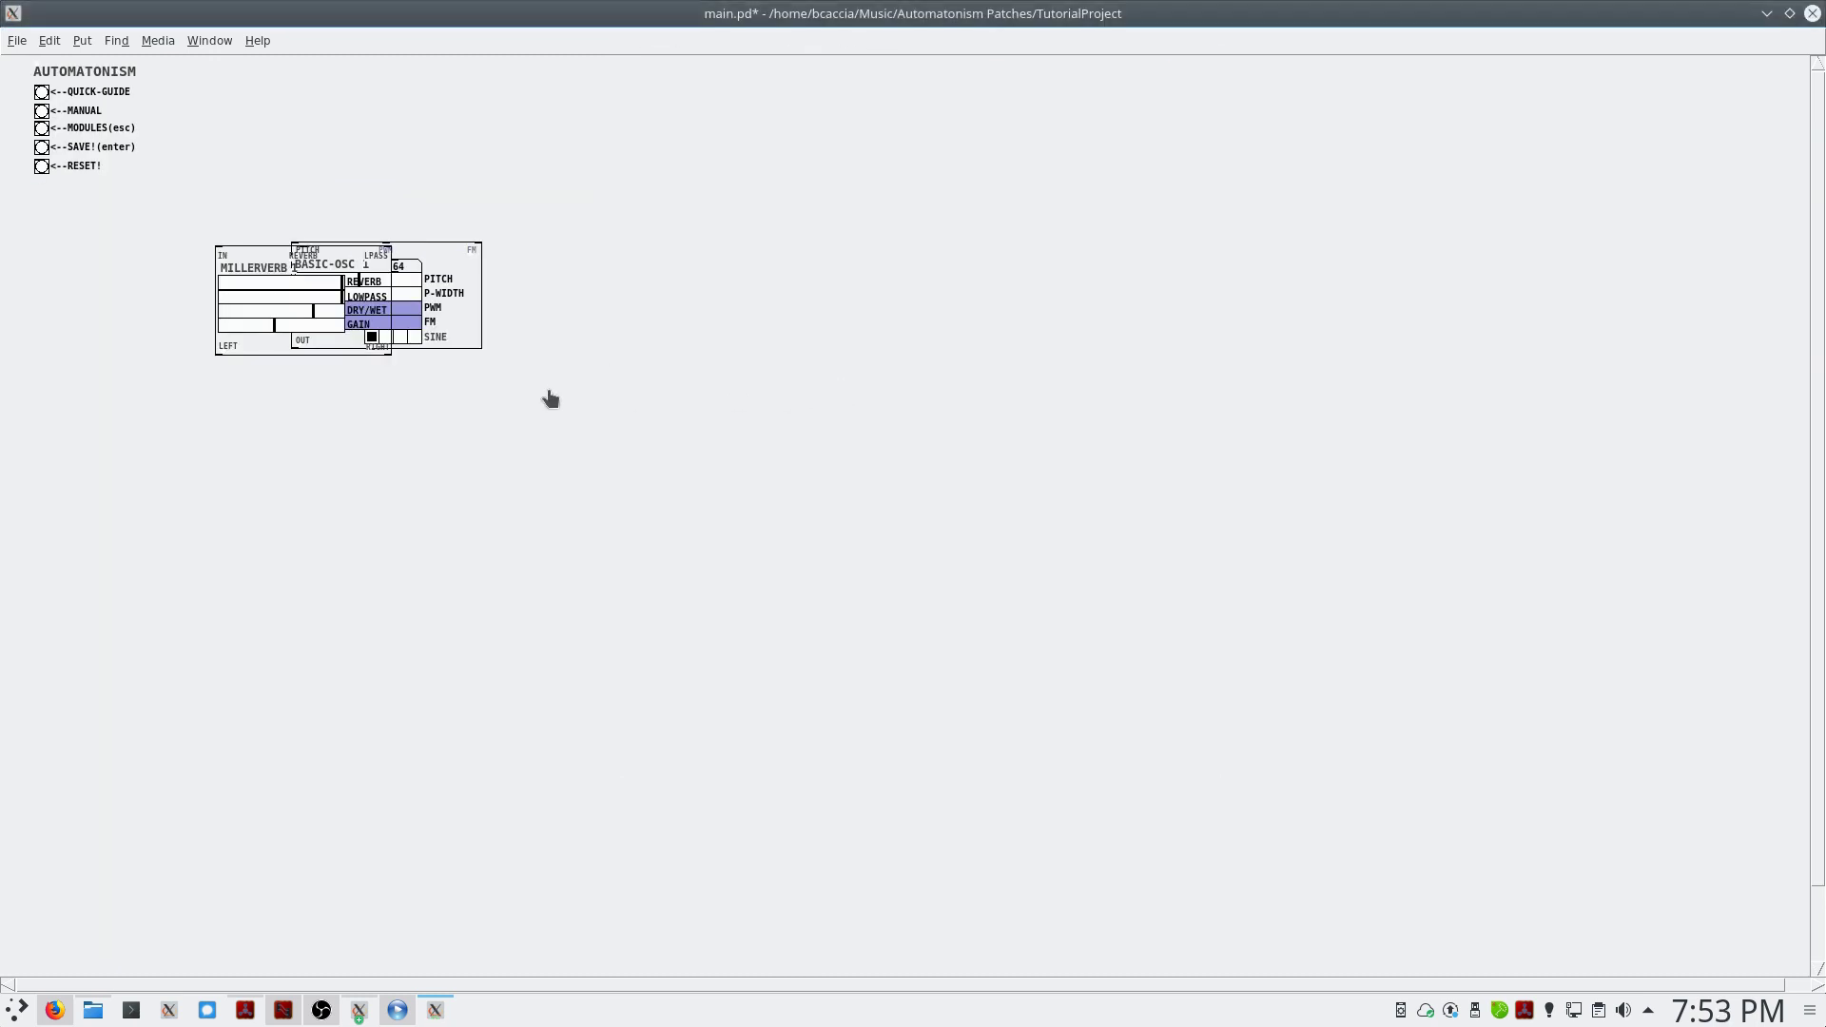
left_click_drag(327, 268, 711, 411)
left_click_drag(269, 267, 444, 293)
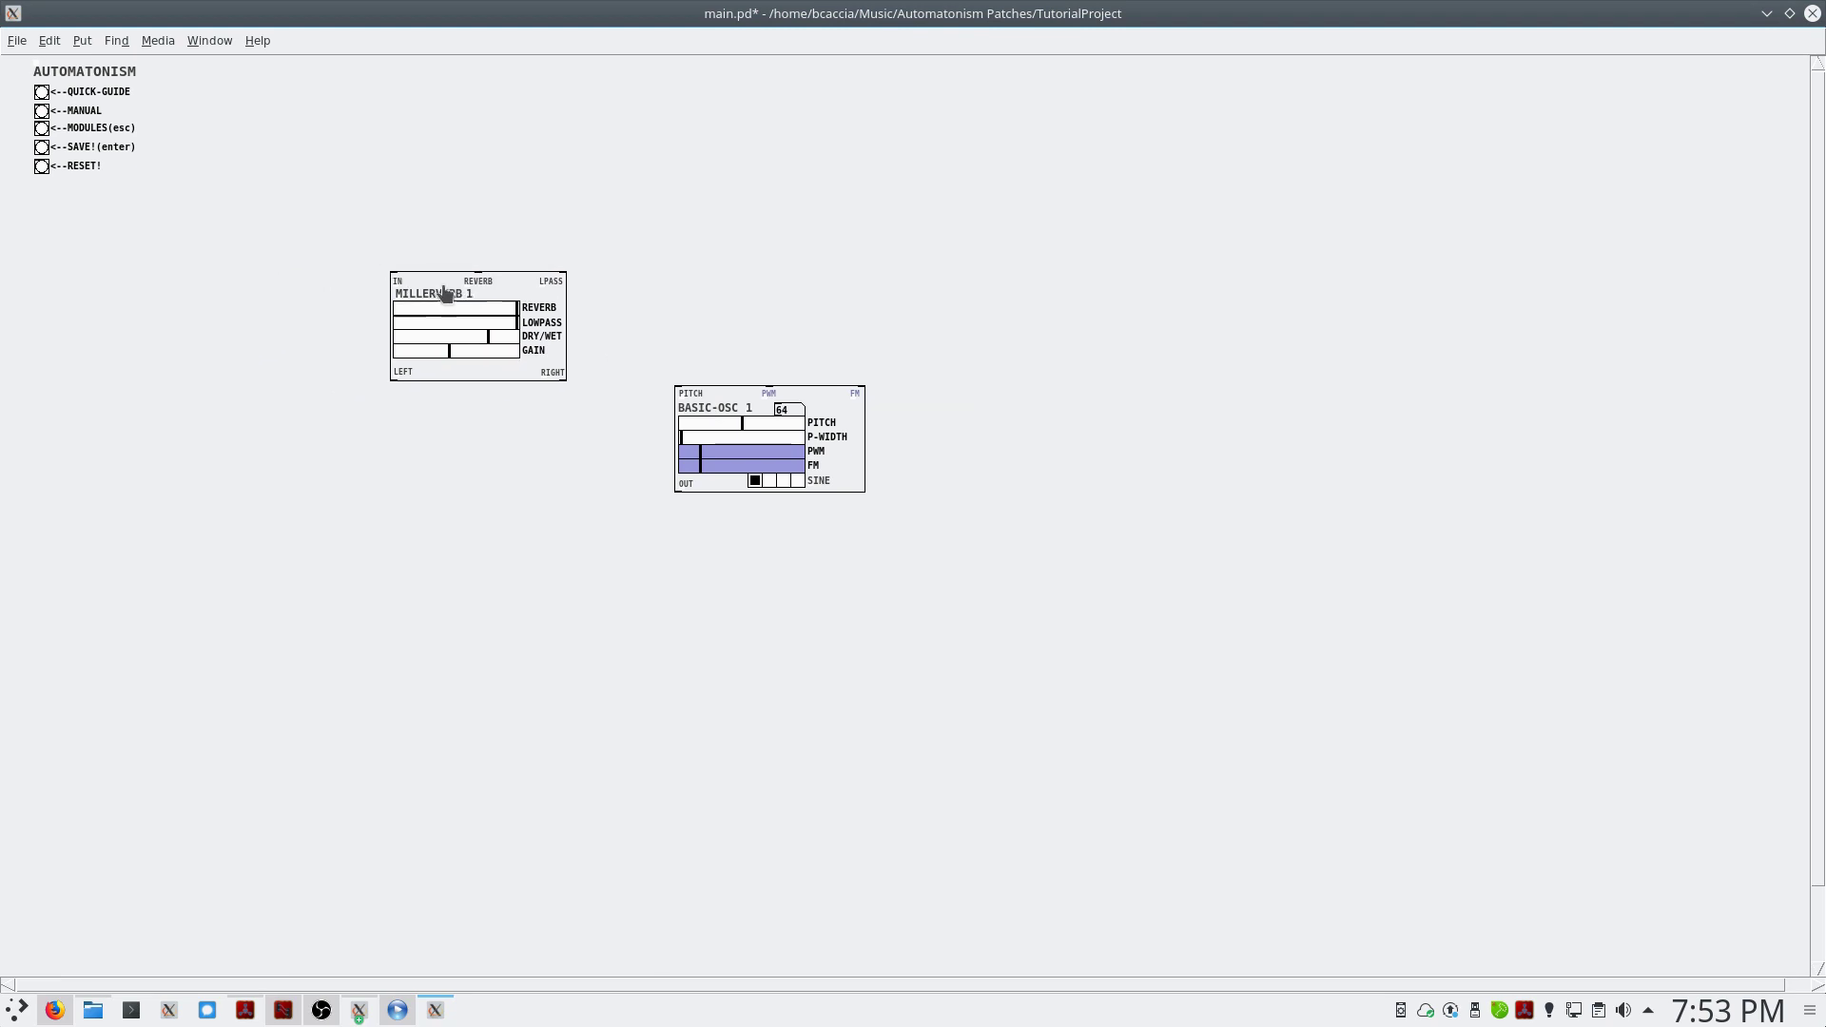
right_click(444, 293)
left_click(452, 314)
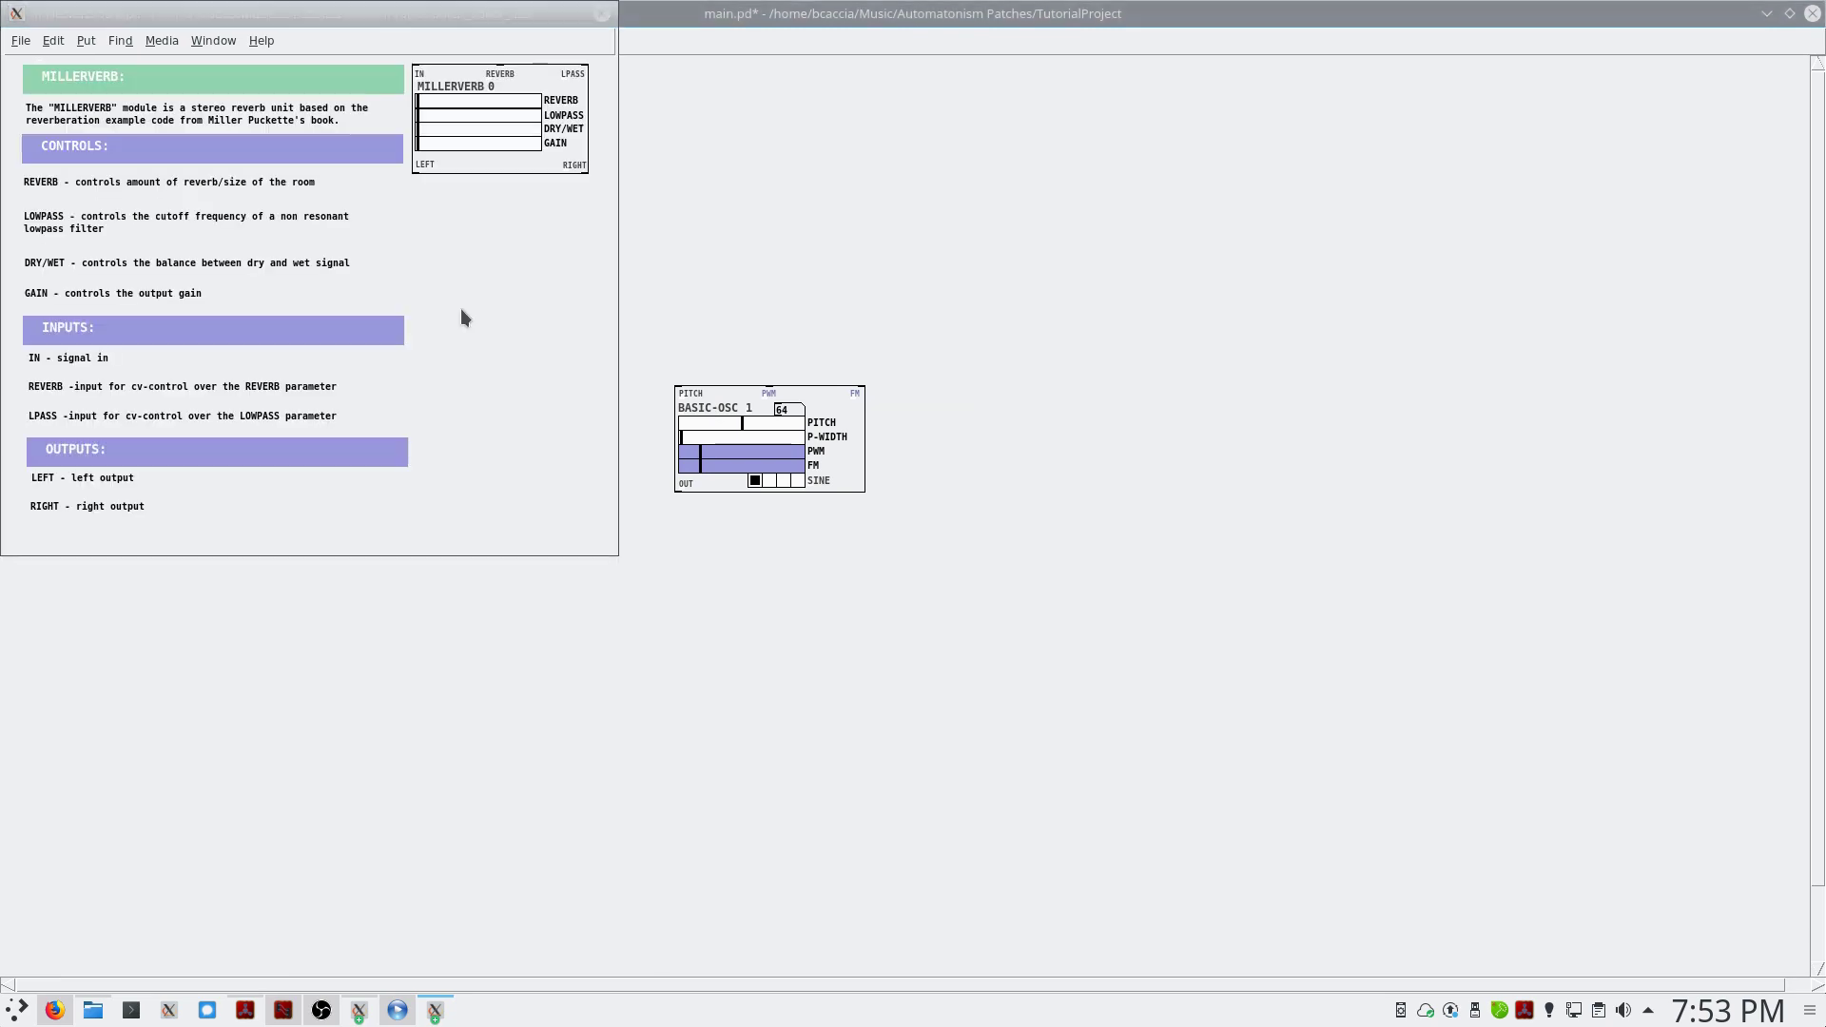
left_click(601, 13)
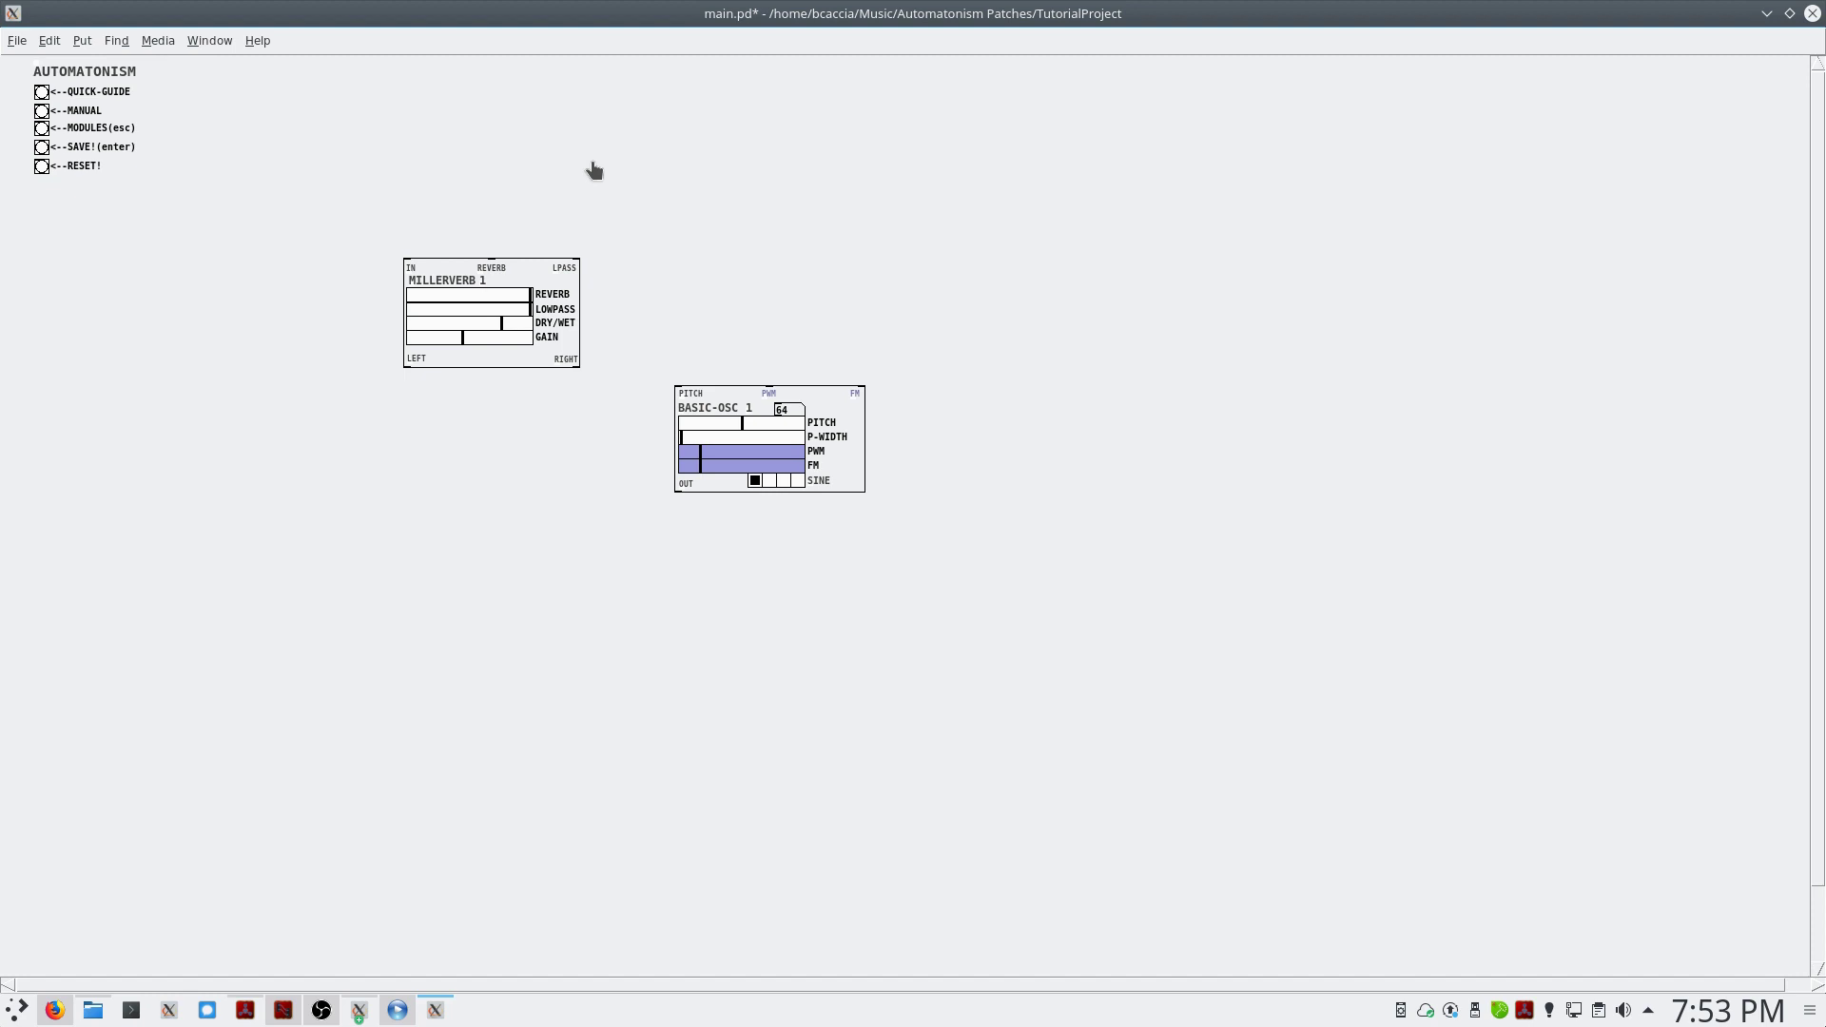
Step: Open MILLERVERB 1's internal millerverb.pd patch from its context menu
right_click(510, 282)
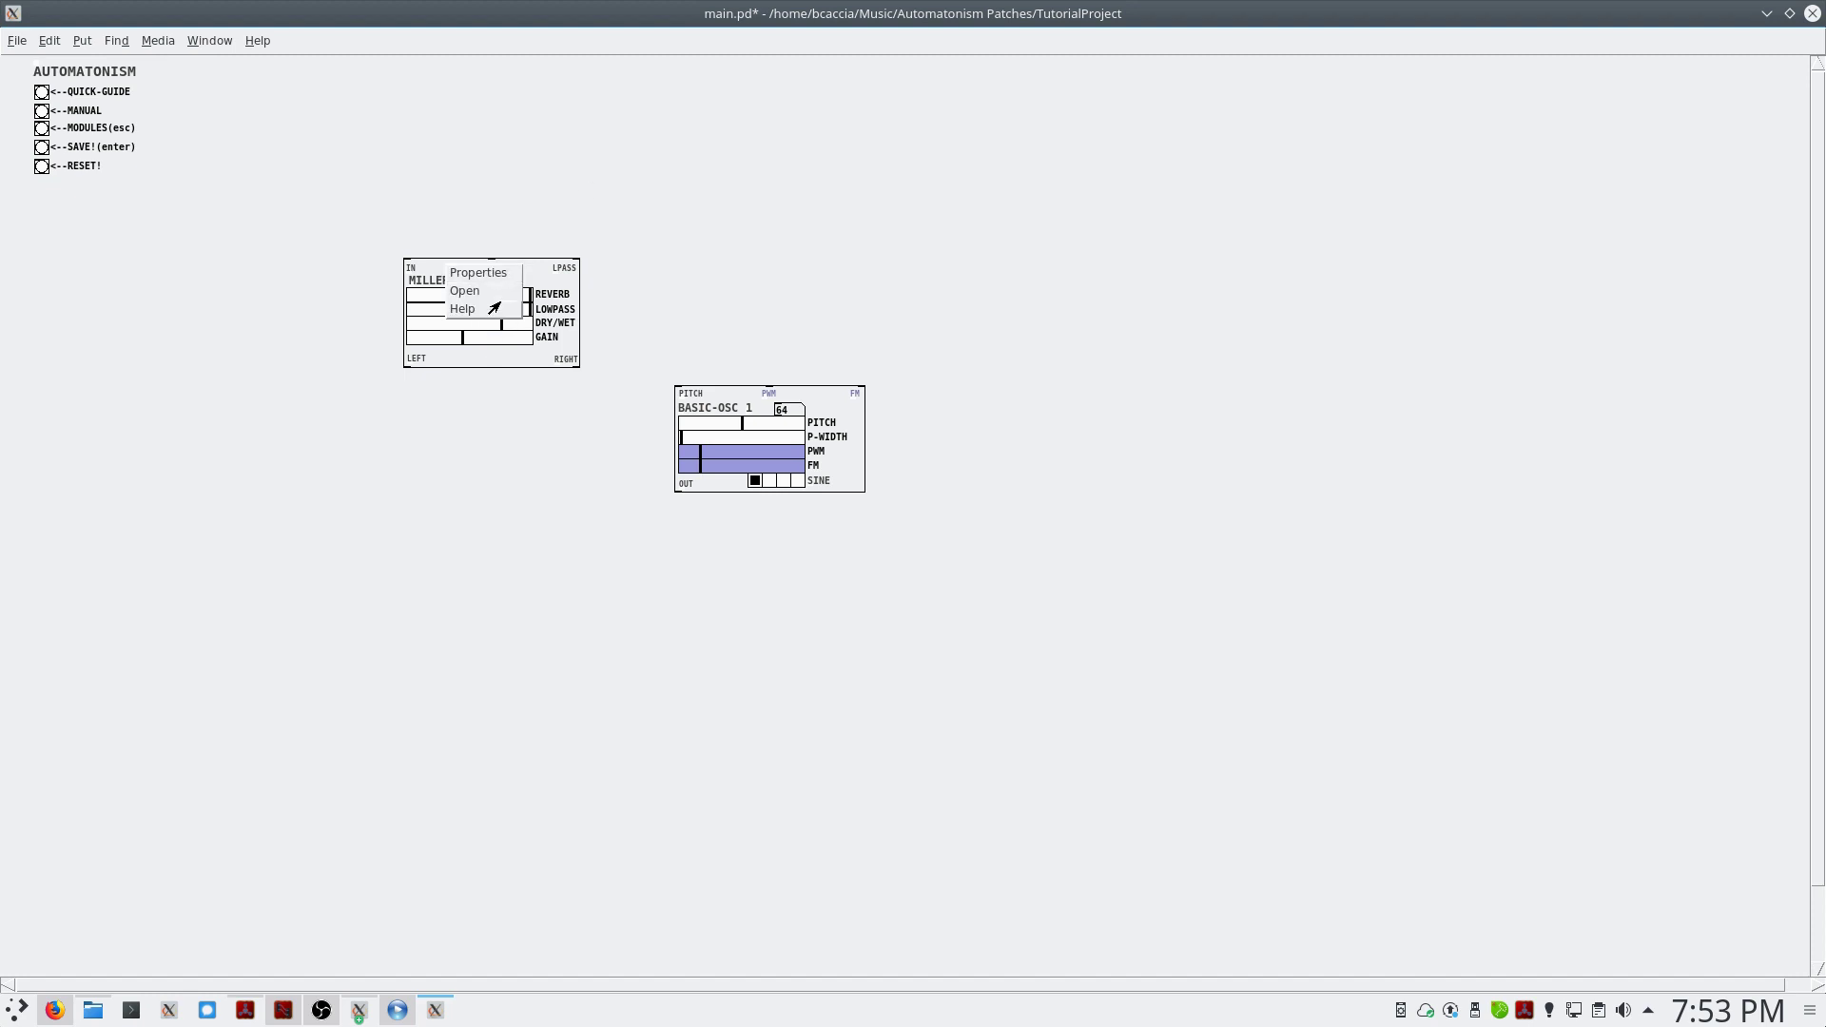
left_click(499, 293)
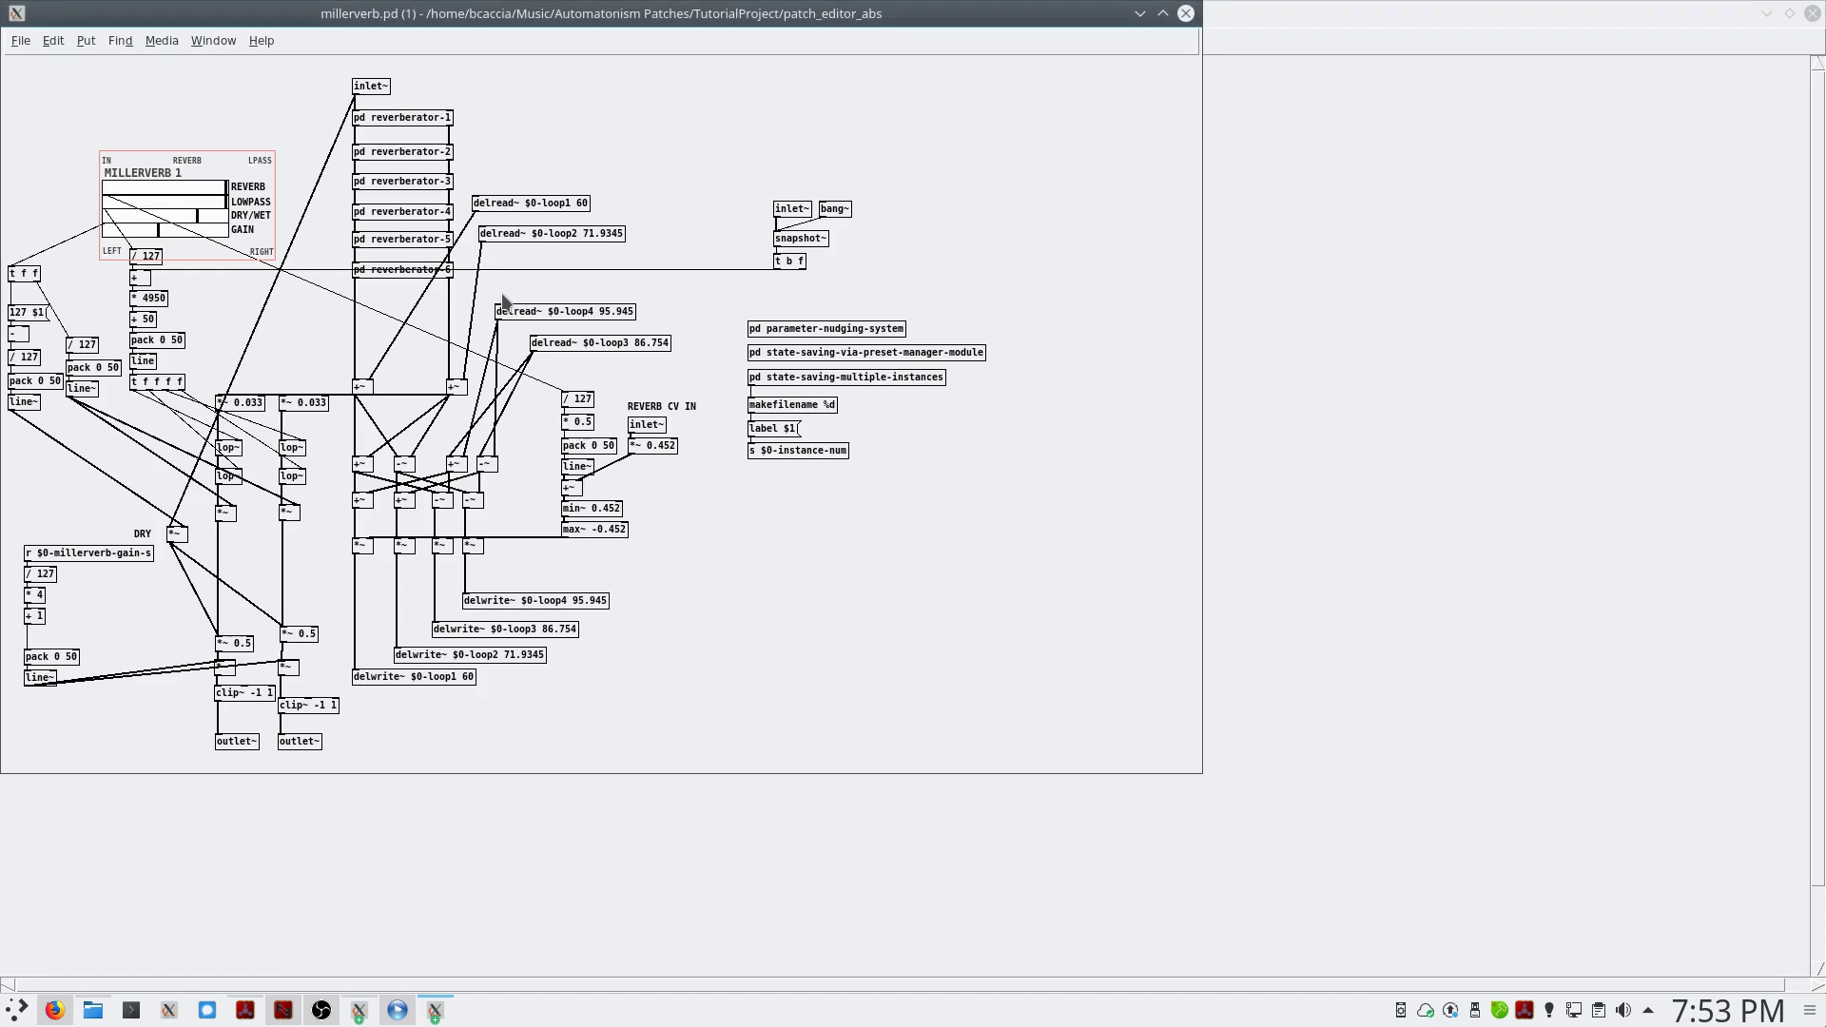